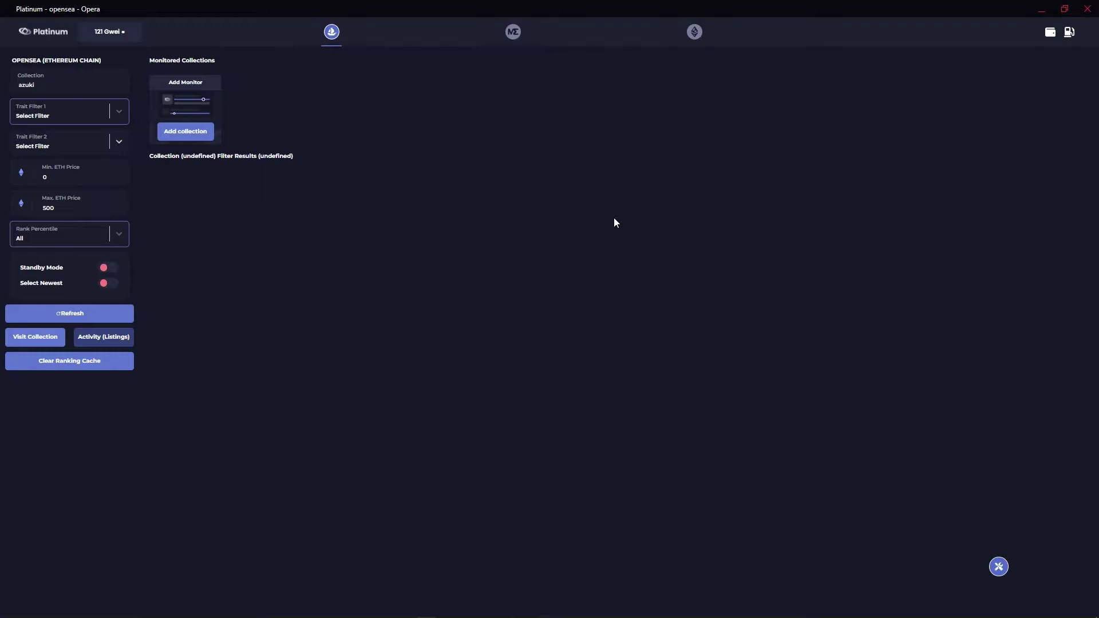
- Reload the Platinum page and open the details of the current active wallet
key("F5")
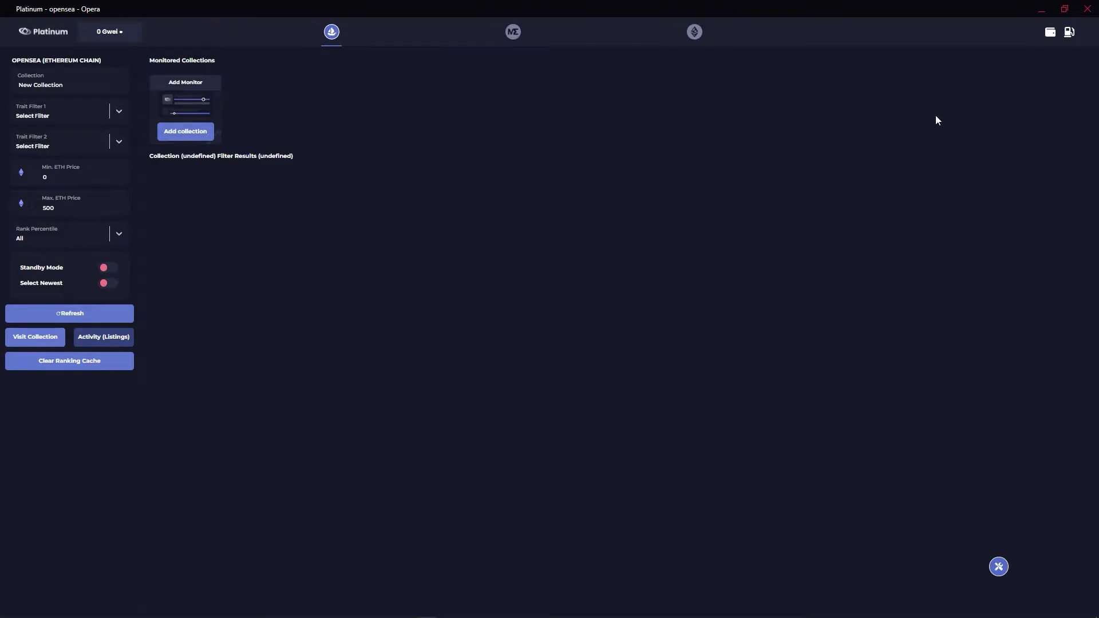
left_click(1050, 33)
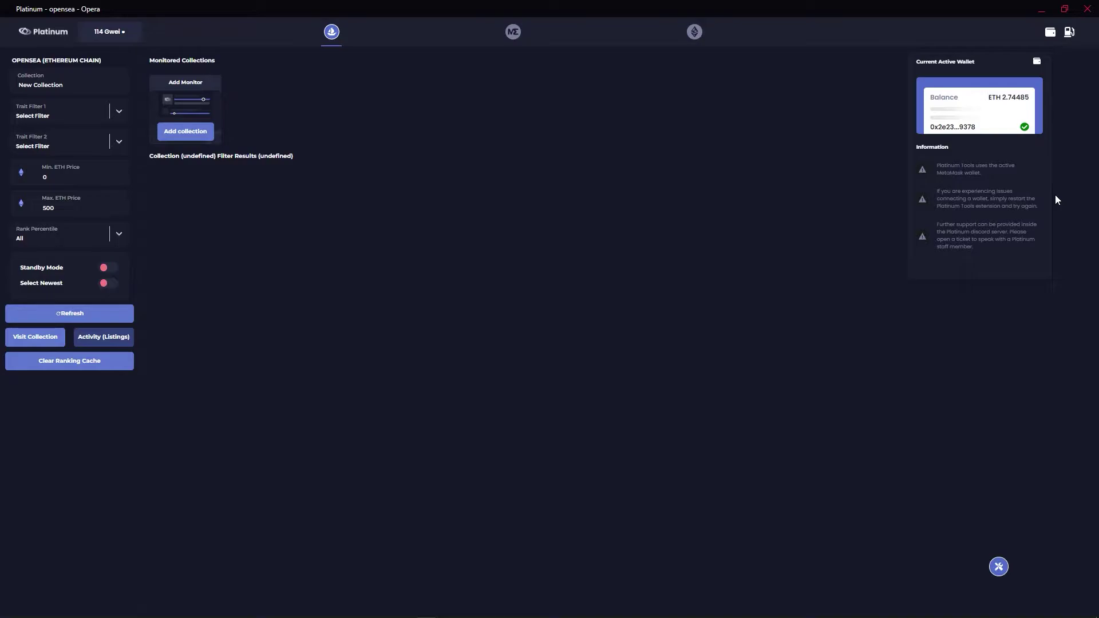
- In the gas calculator, set mint price 0.08, gas limit 1000, priority fee 100 and GWEI 128, and apply the gas
left_click(1070, 34)
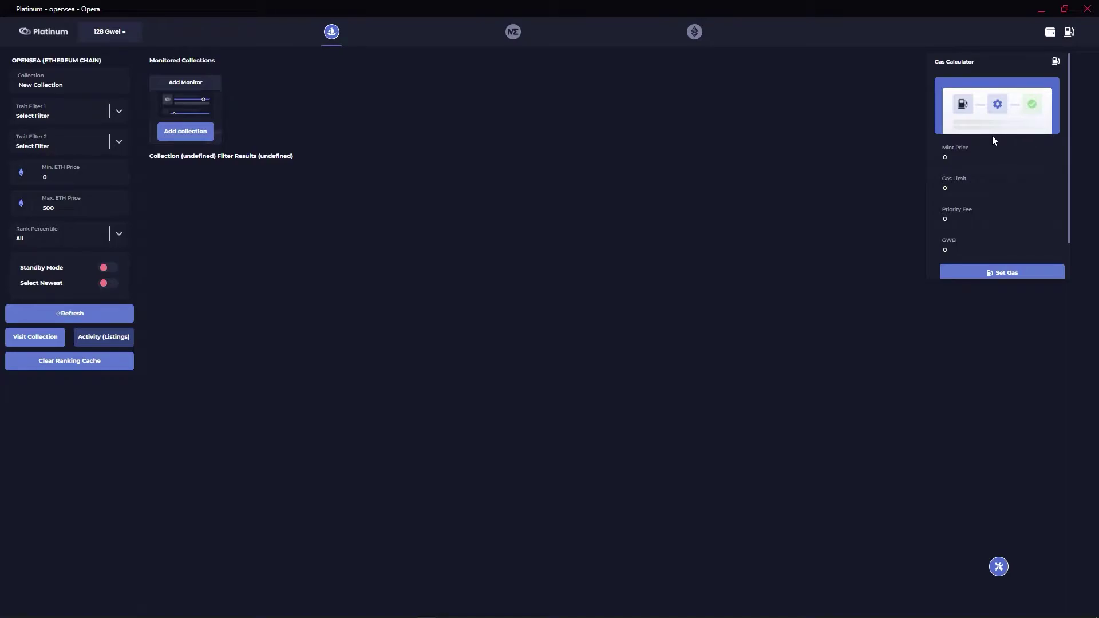
scroll(984, 185, "down", 1)
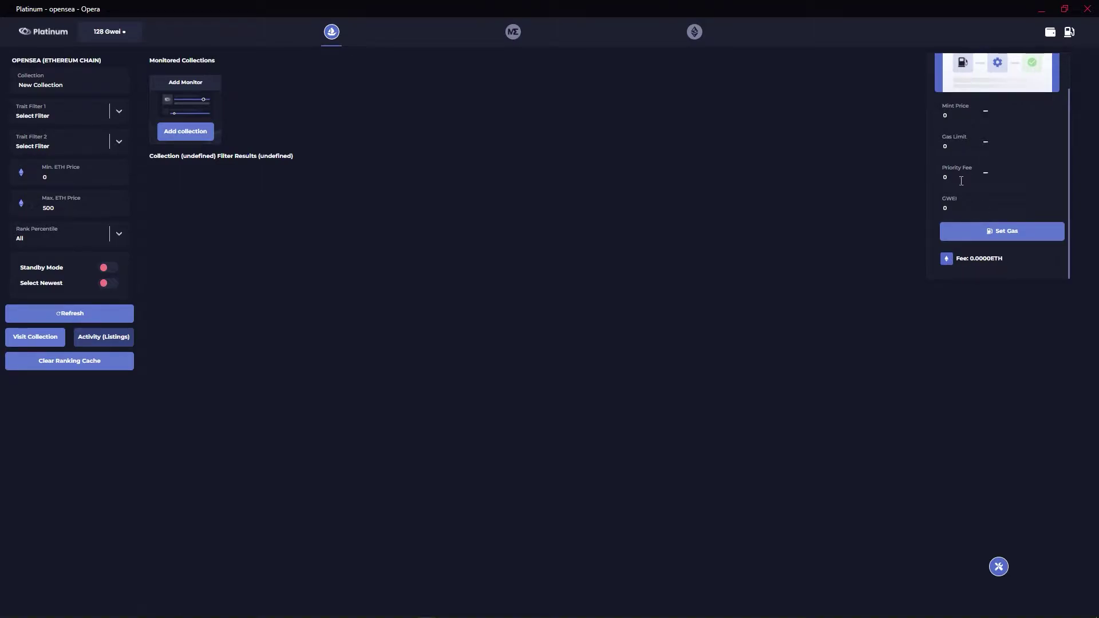
left_click(953, 115)
left_click(965, 146)
type("1000")
left_click(960, 178)
type("100")
left_click(978, 209)
type("128")
left_click(1008, 235)
- Review the gas presets and the monitoring delay in the toolbox, and close it
left_click(999, 567)
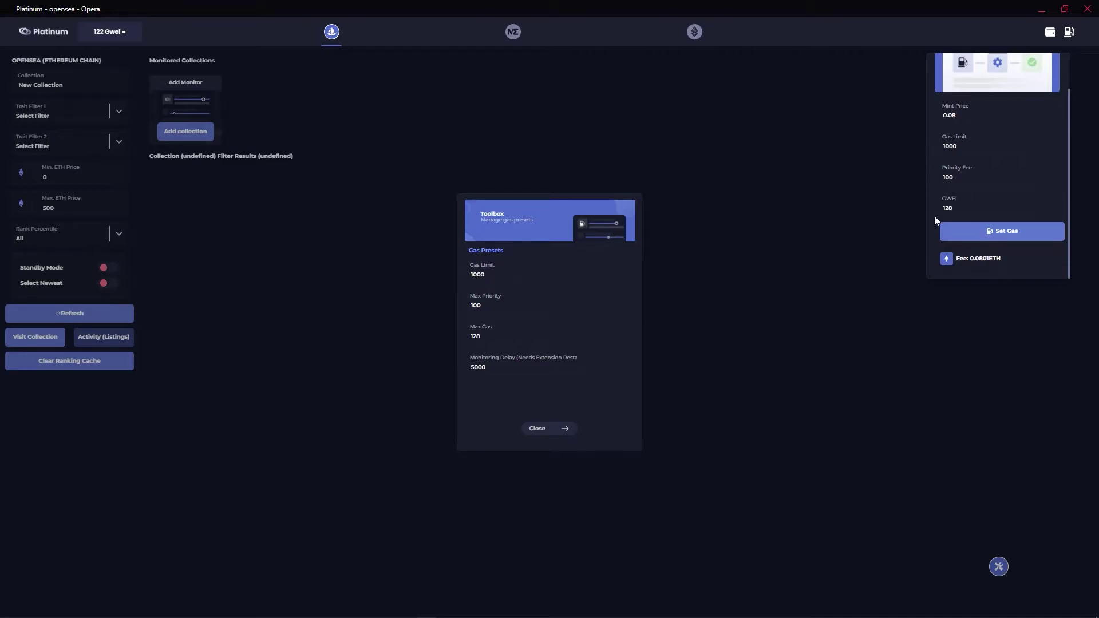
left_click(1011, 235)
left_click(486, 368)
left_click(733, 342)
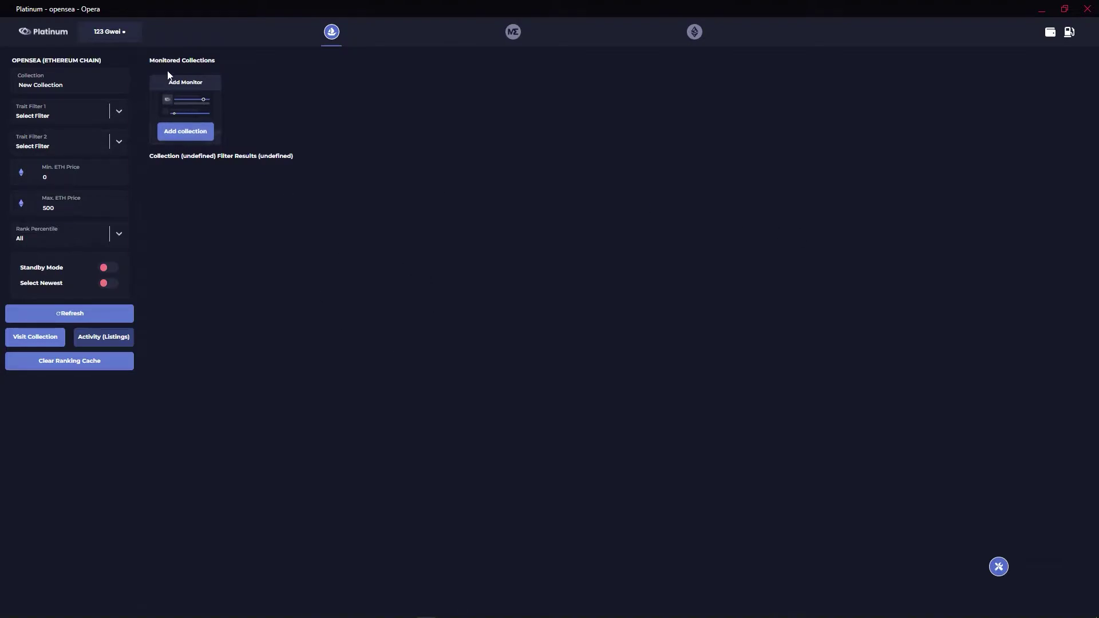
- Add a monitor for the azuki collection and load its listings
left_click(189, 135)
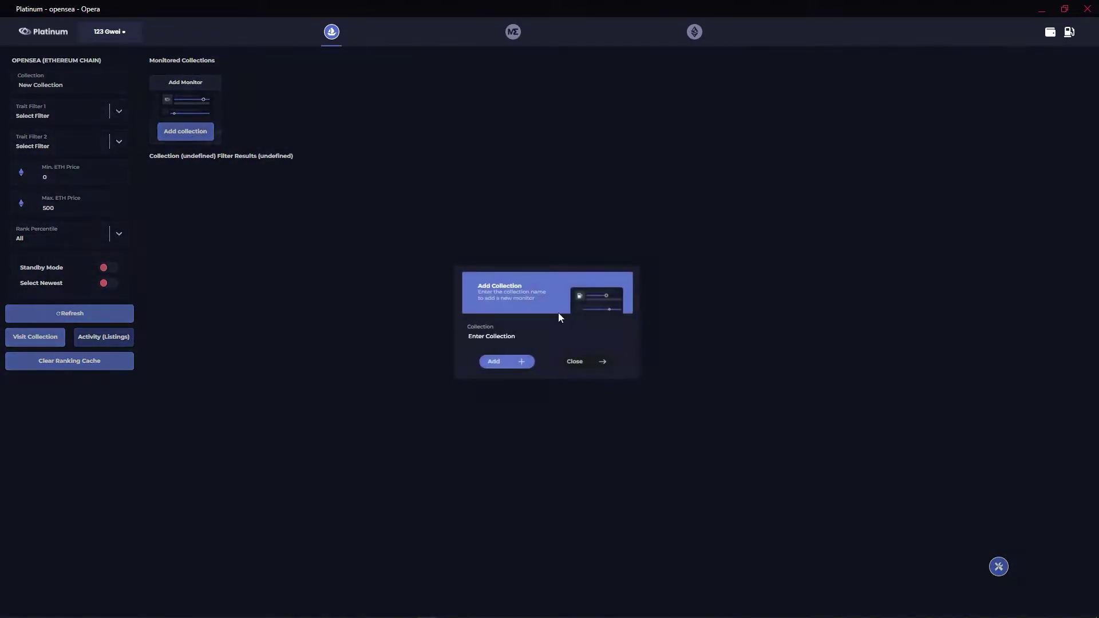
left_click(519, 335)
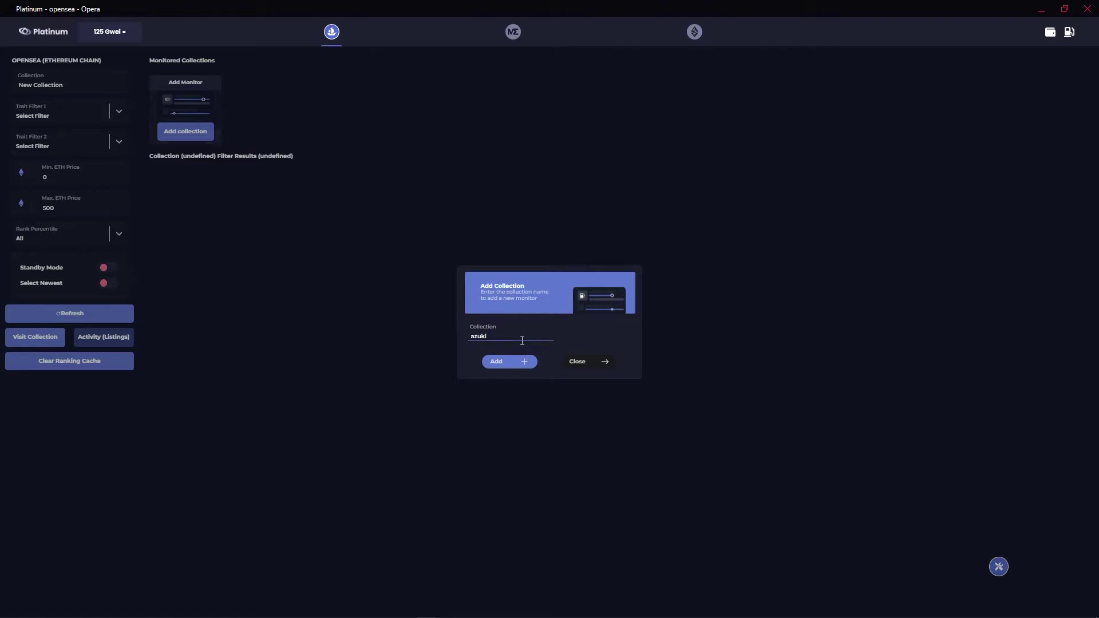
left_click_drag(491, 338, 470, 336)
left_click(471, 336)
left_click(506, 366)
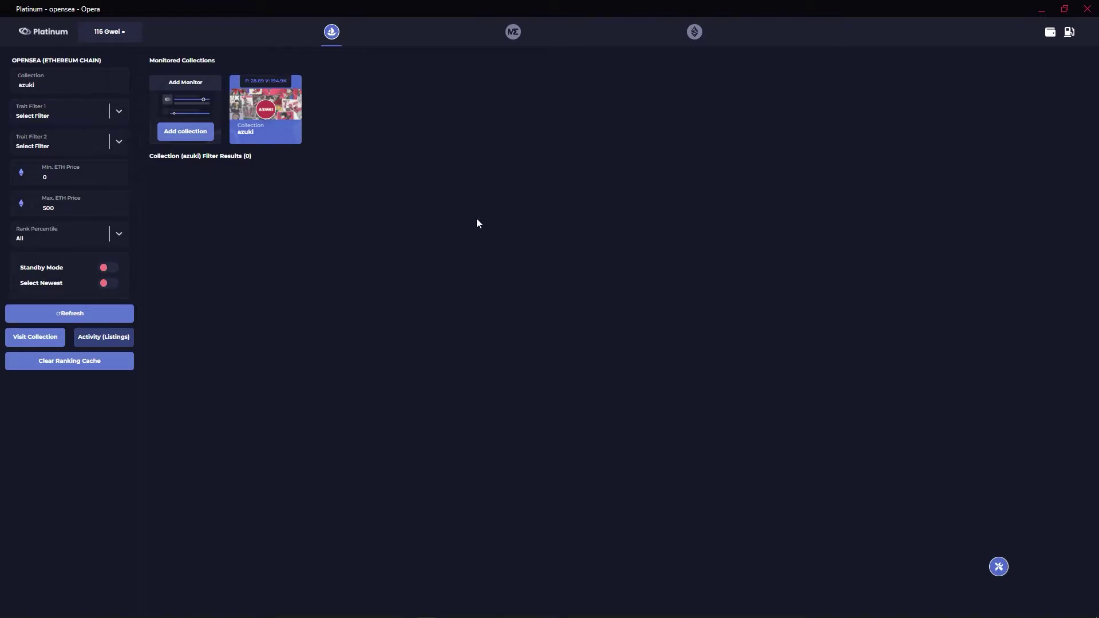
left_click(246, 132)
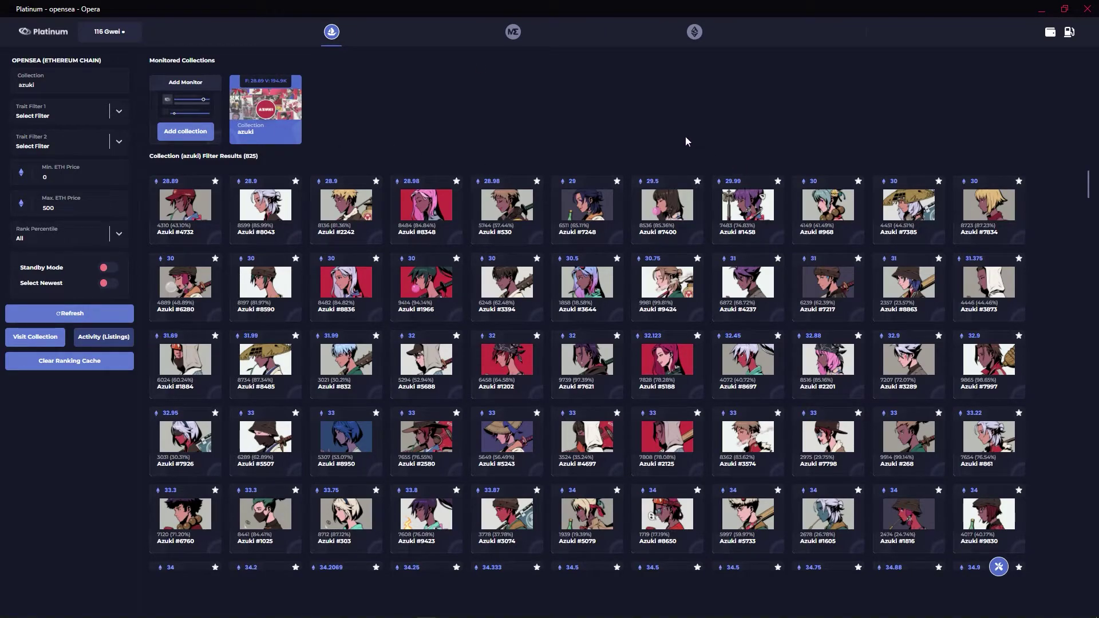
left_click(284, 109)
mouse_move(268, 113)
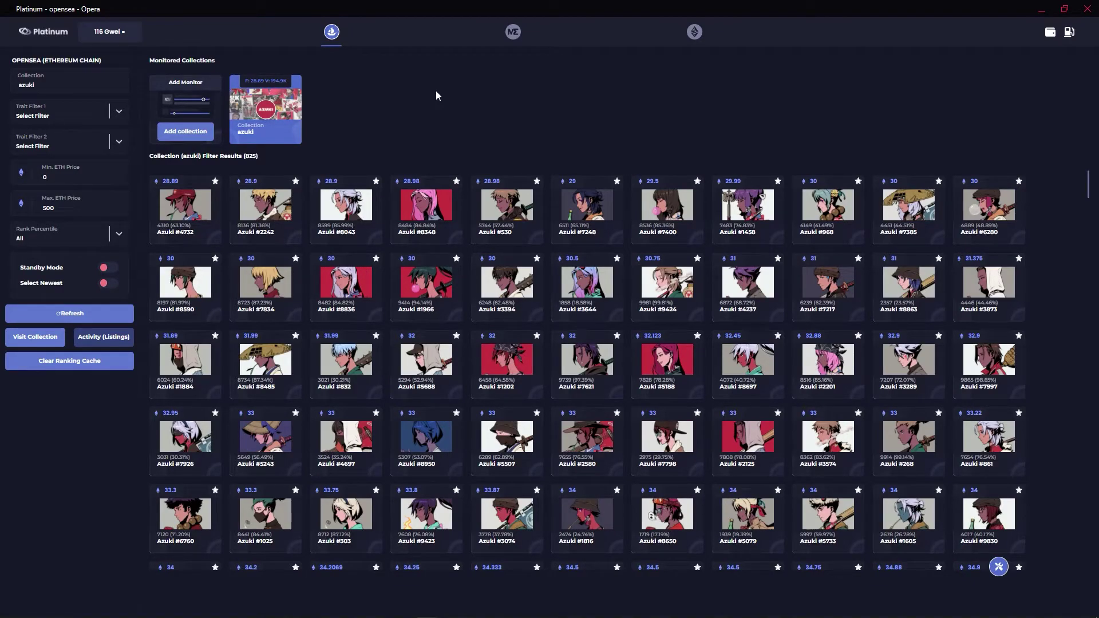
- Add a second monitor for the cyberkongz-vx collection and load its listings
left_click(182, 133)
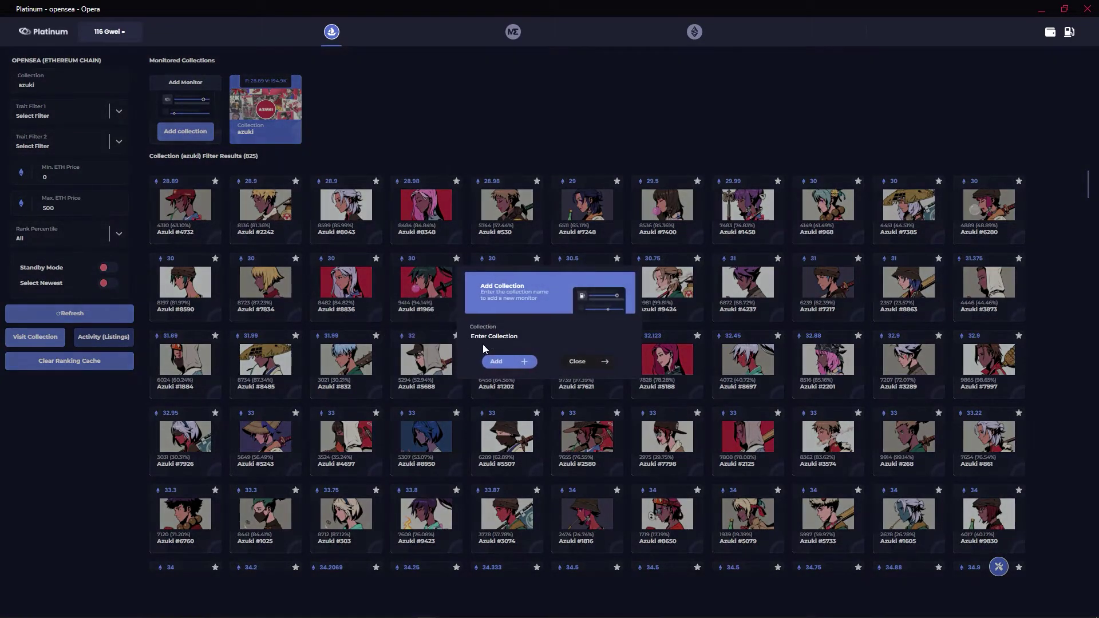
left_click(510, 336)
type("cyberkongz-vx")
left_click(494, 361)
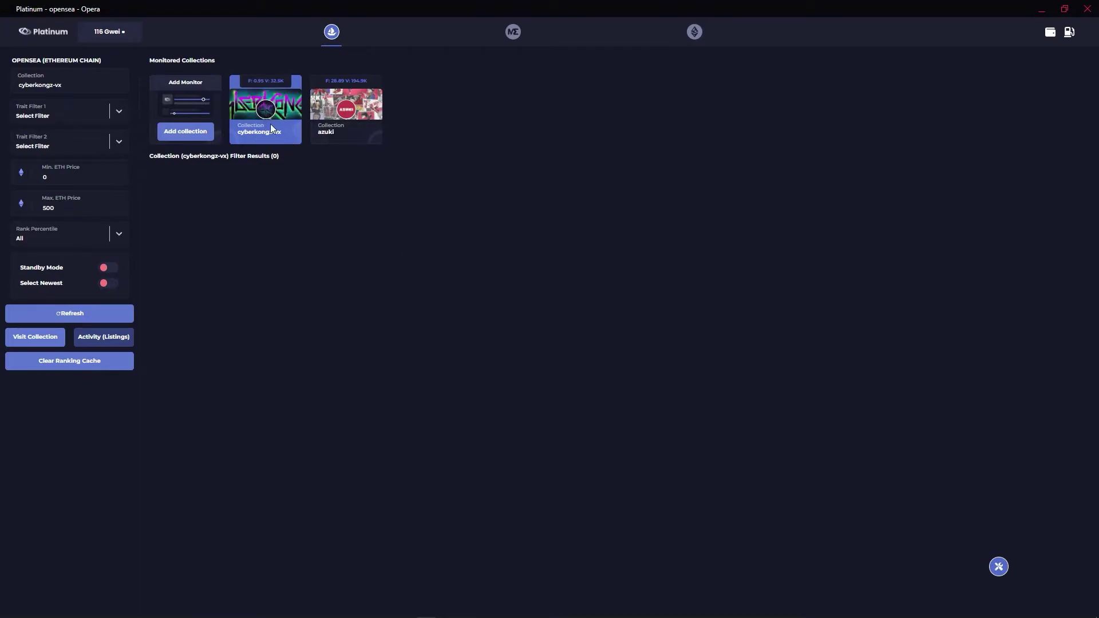
left_click(276, 80)
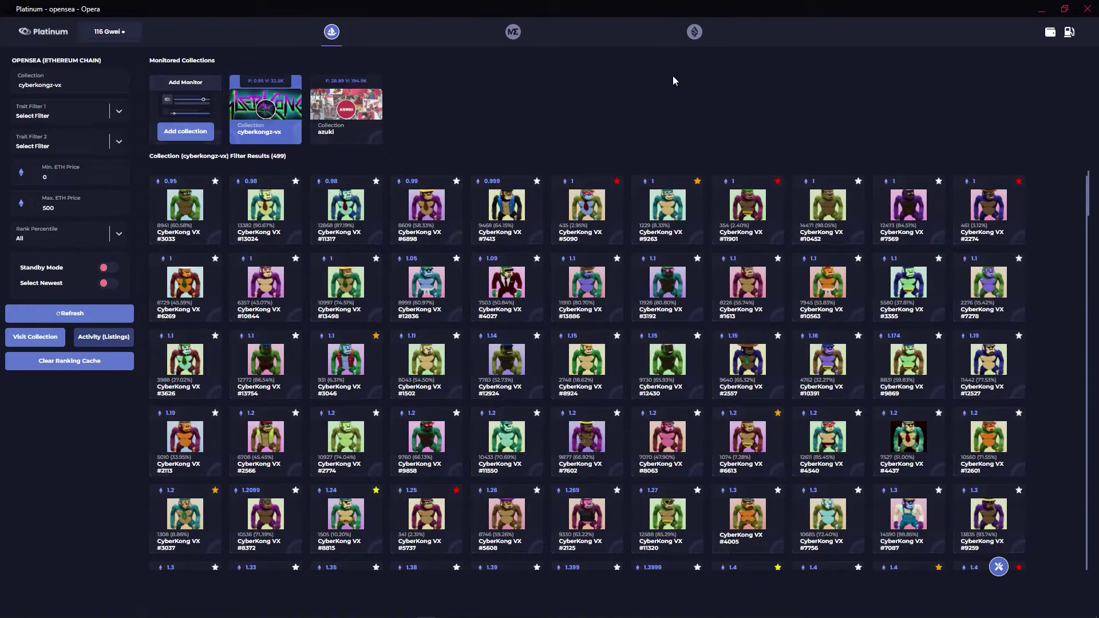
- Switch between the azuki and cyberkongz-vx monitors to view their listings
left_click(331, 134)
left_click(287, 136)
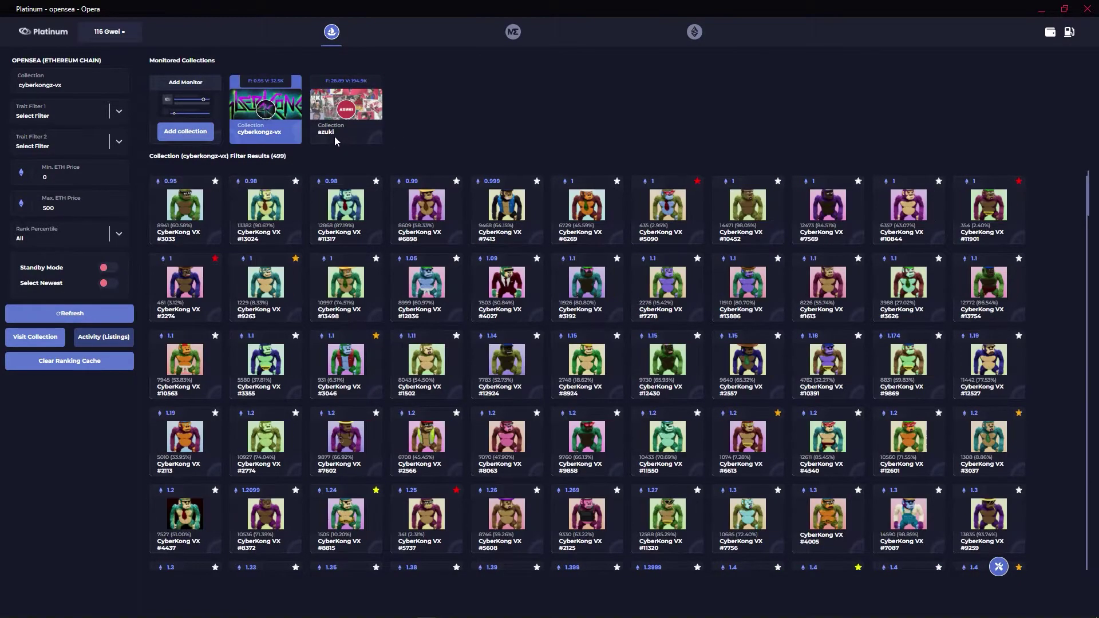
left_click(292, 138)
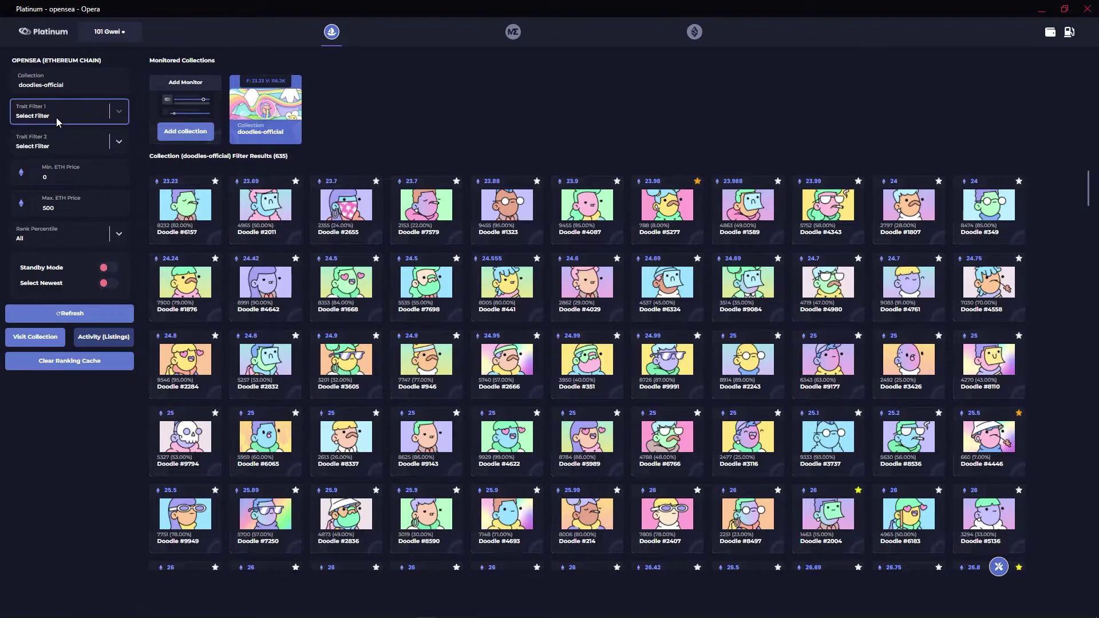
- Browse the doodles-official listings and select Doodle #7579
scroll(581, 311, "down", 5)
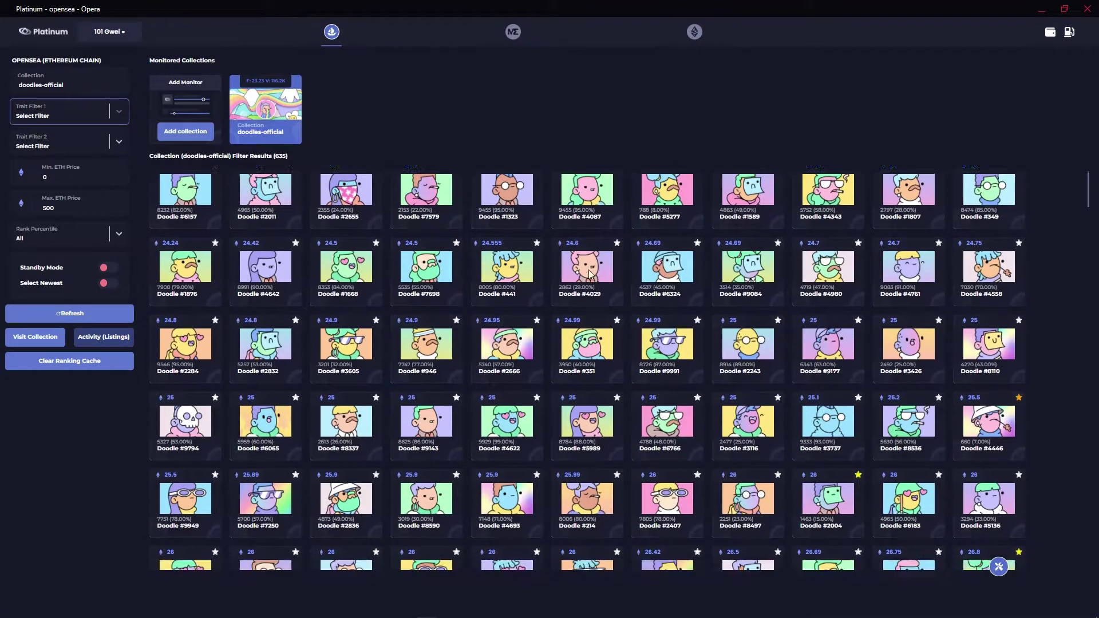
scroll(581, 312, "up", 5)
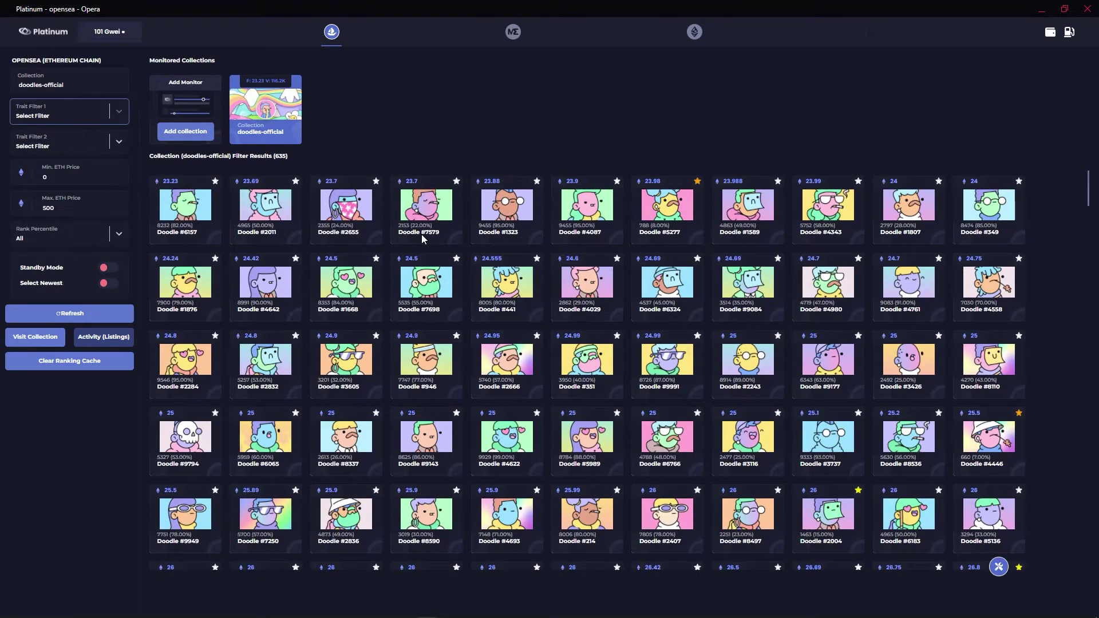
left_click(421, 234)
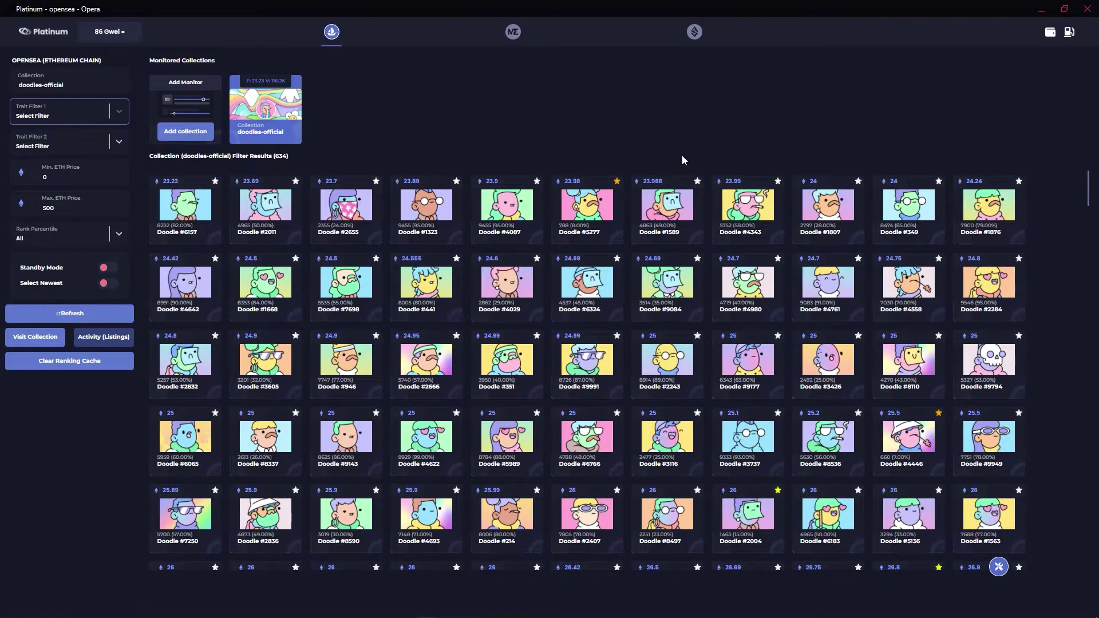
- Set the first trait filter of doodles-official to background: green and refresh the listings
left_click(121, 111)
scroll(72, 196, "down", 10)
scroll(71, 213, "up", 10)
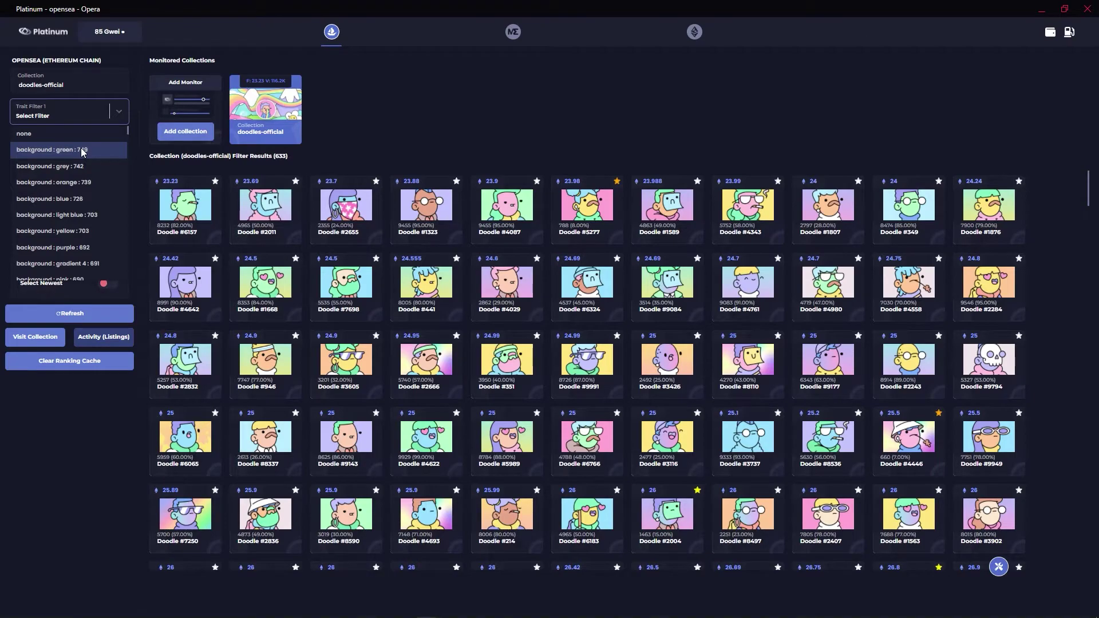
left_click(59, 150)
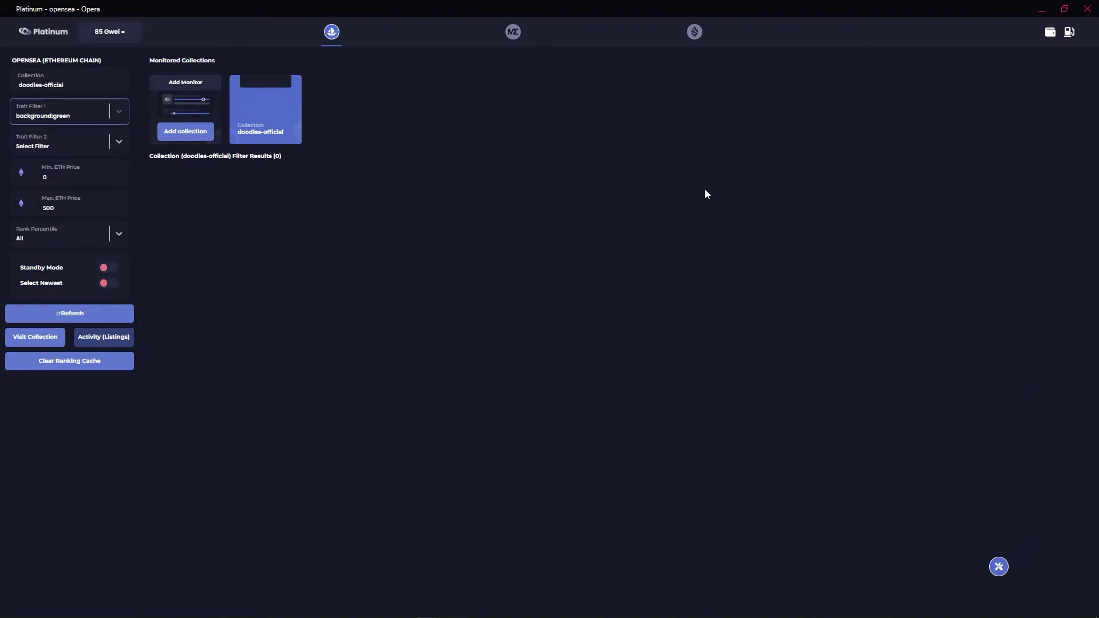
left_click(75, 318)
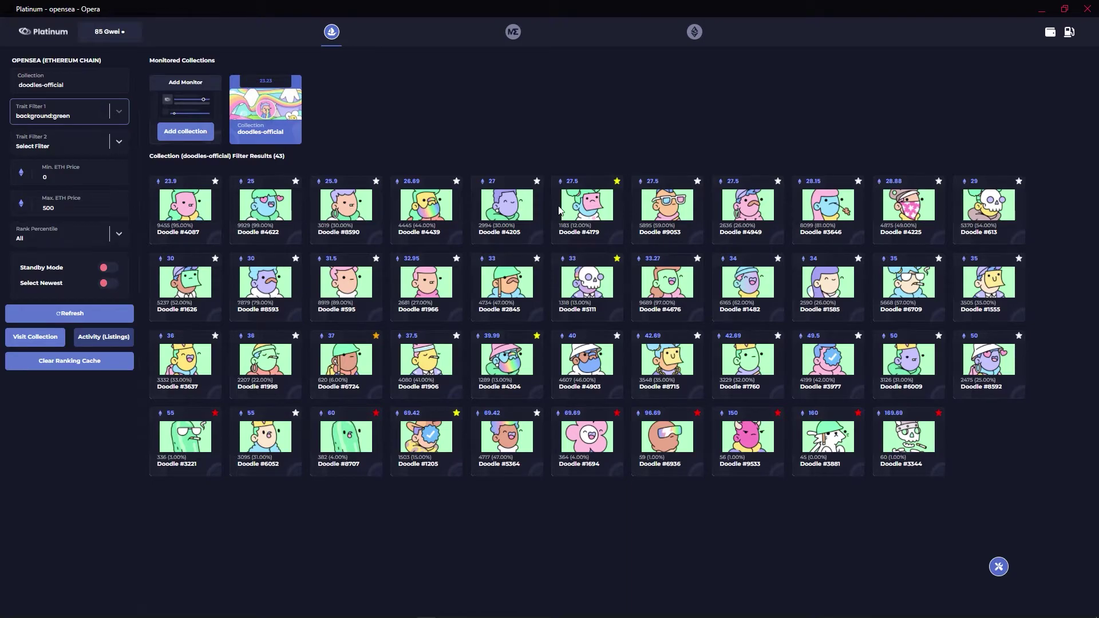
- Set the second trait filter of doodles-official to hair: green puffballs and refresh the listings
left_click(121, 142)
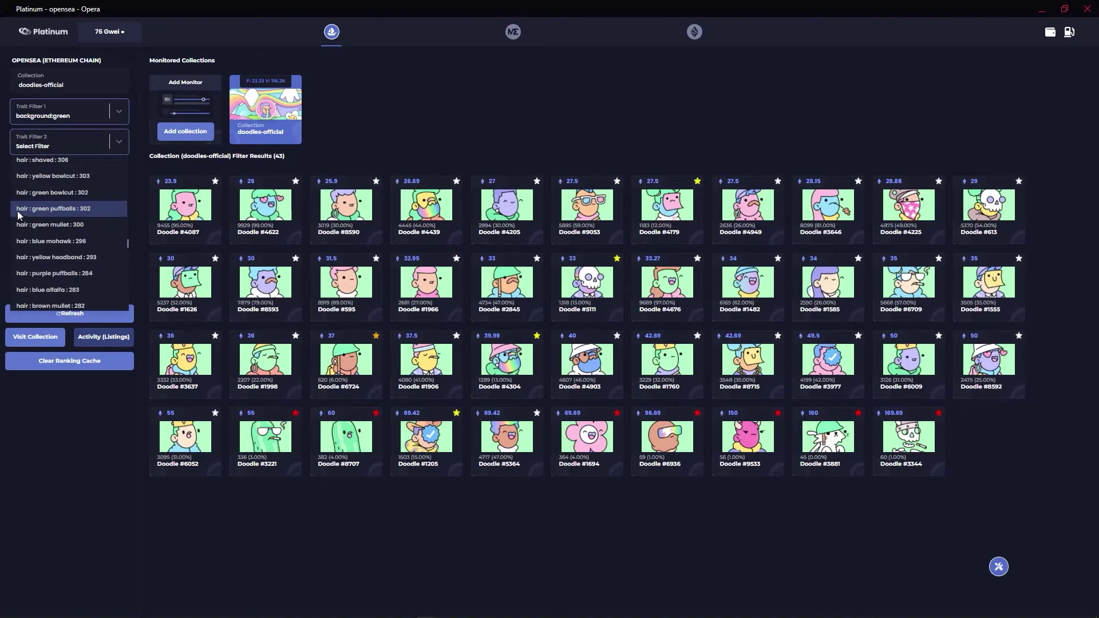
left_click(74, 208)
left_click(93, 315)
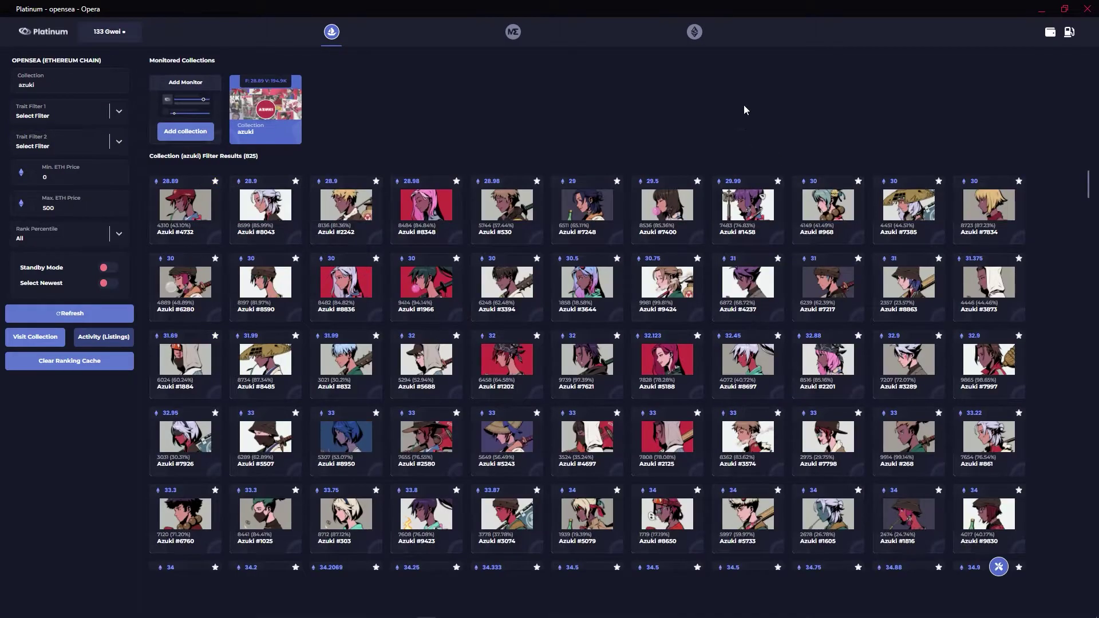
- Limit the azuki listings to a minimum price of 10 ETH and a maximum of 50 ETH, and refresh them
left_click(46, 178)
type("0")
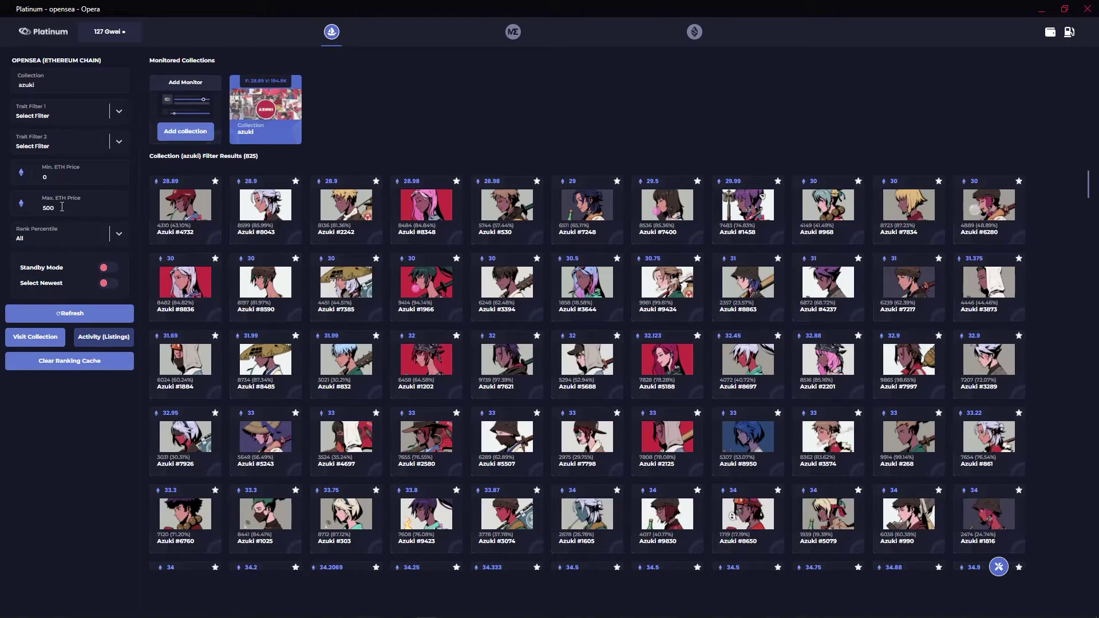
left_click(52, 179)
type("10")
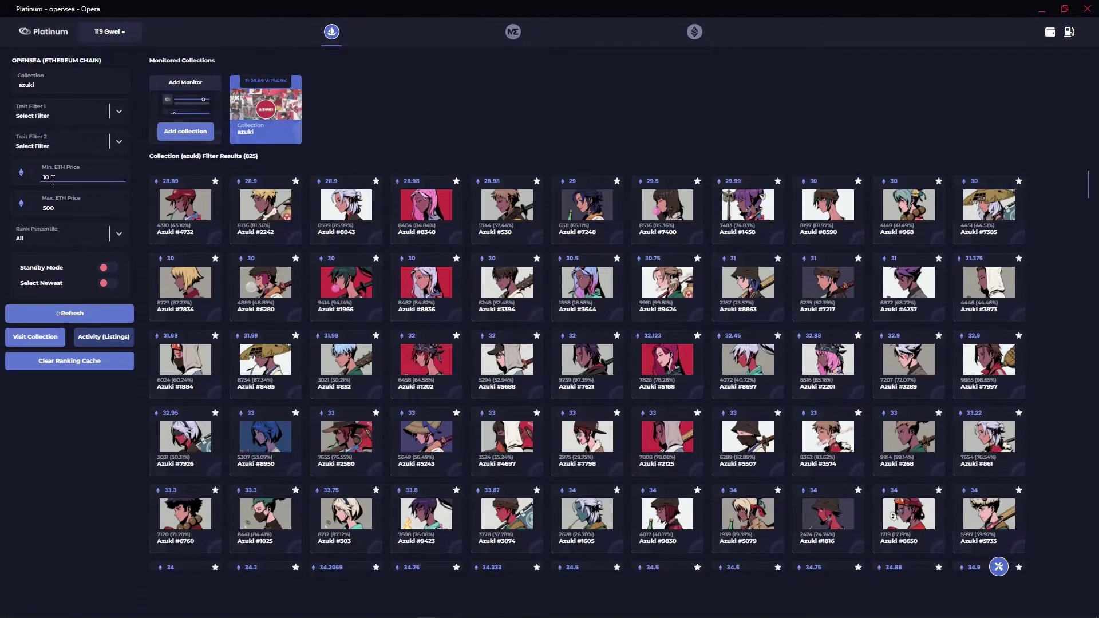
double_click(62, 207)
type("50")
left_click(73, 315)
scroll(549, 306, "down", 3)
scroll(467, 311, "up", 3)
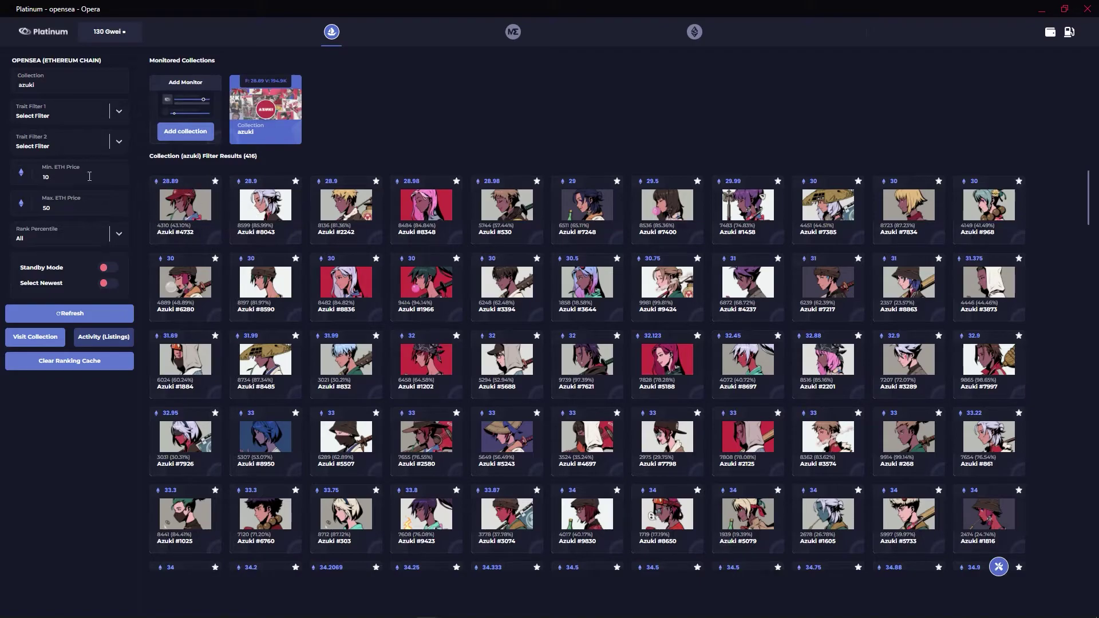
- Look through the price-filtered azuki listings to check their prices and rarity ranks against the maximum price
left_click(43, 206)
scroll(456, 238, "down", 8)
scroll(455, 235, "down", 6)
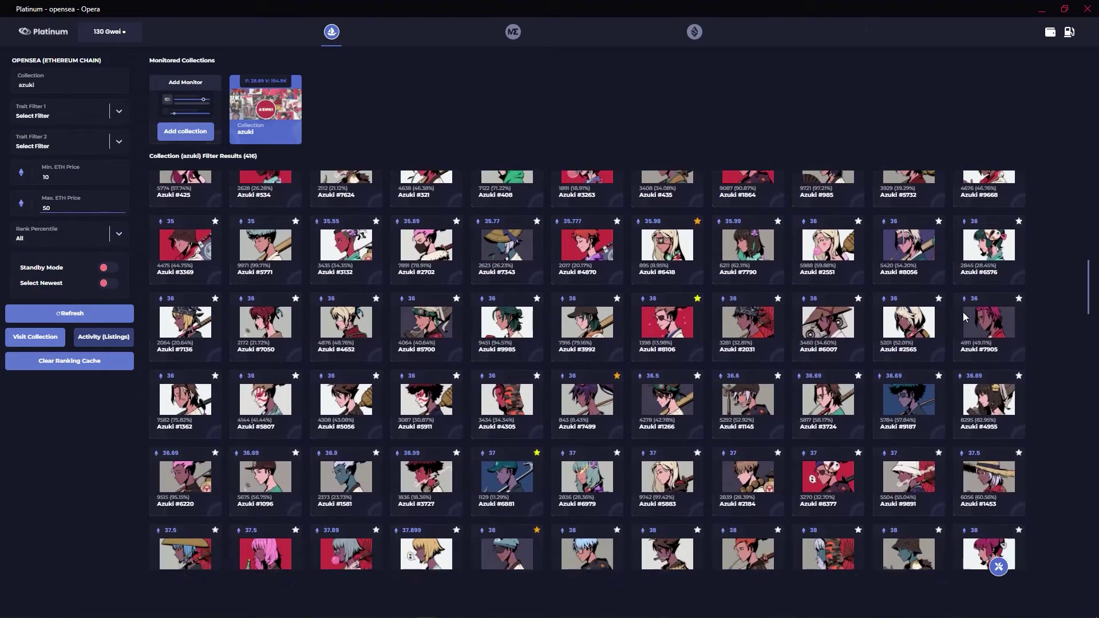
scroll(1004, 368, "down", 7)
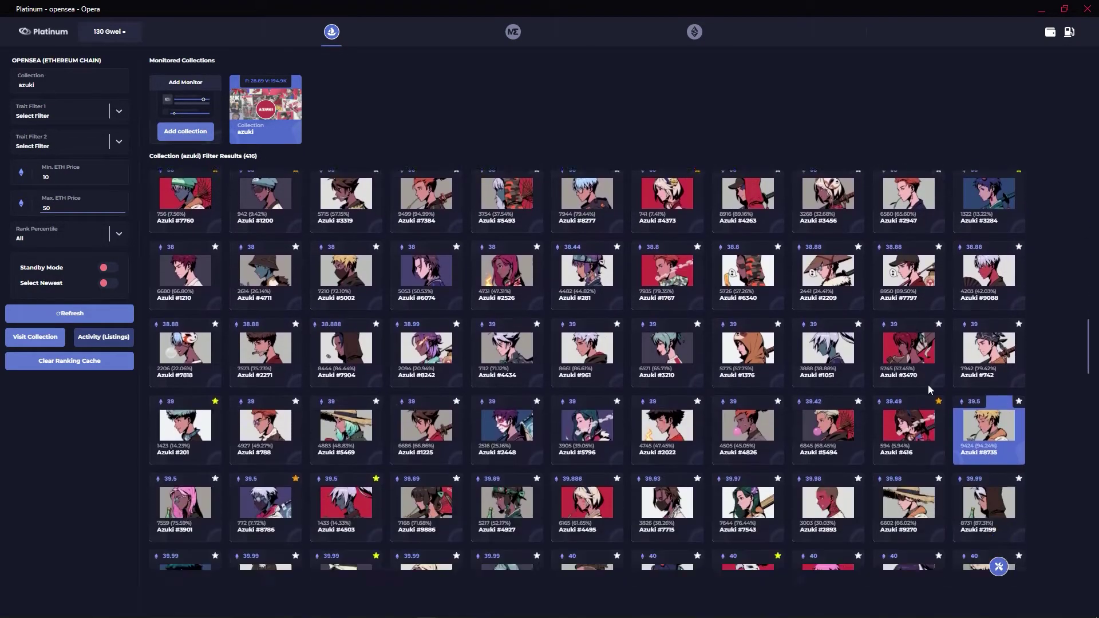
scroll(973, 321, "up", 2)
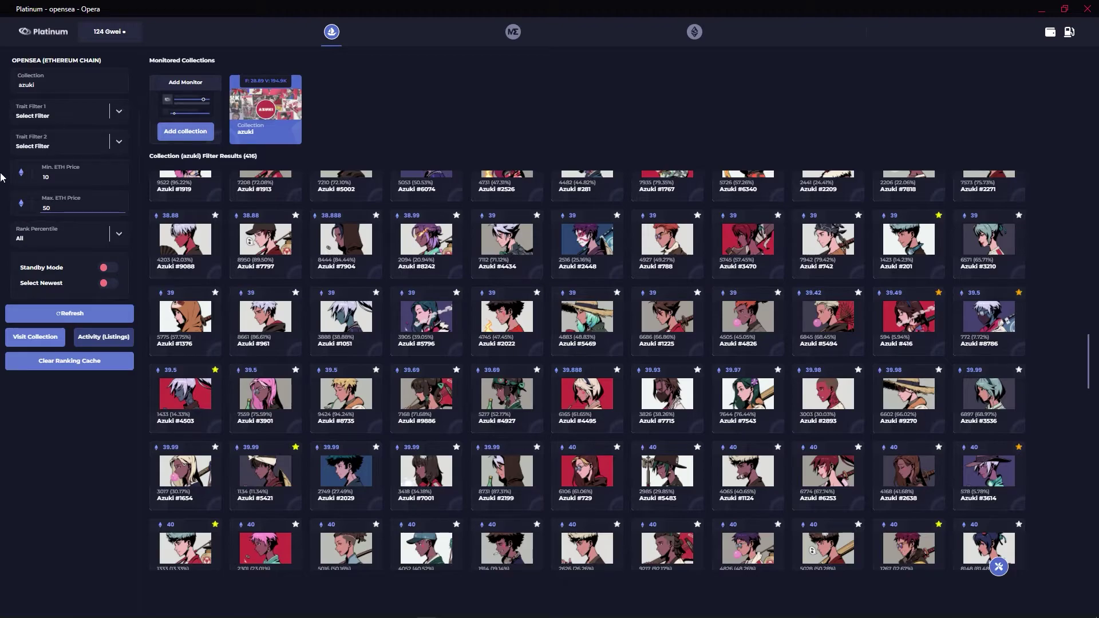
scroll(712, 300, "down", 10)
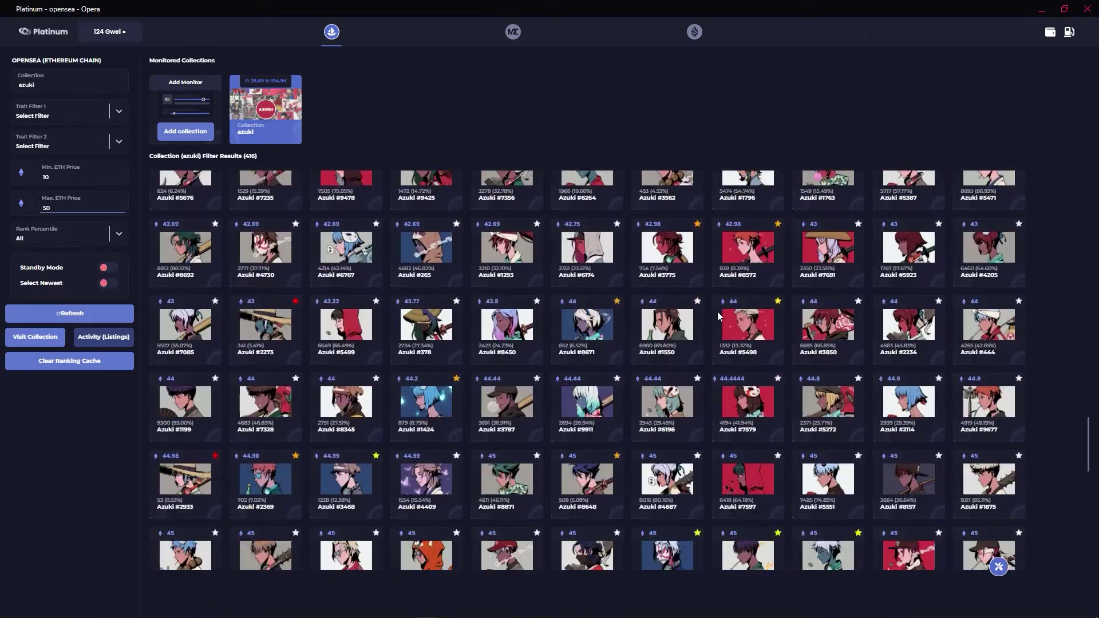
scroll(692, 327, "down", 5)
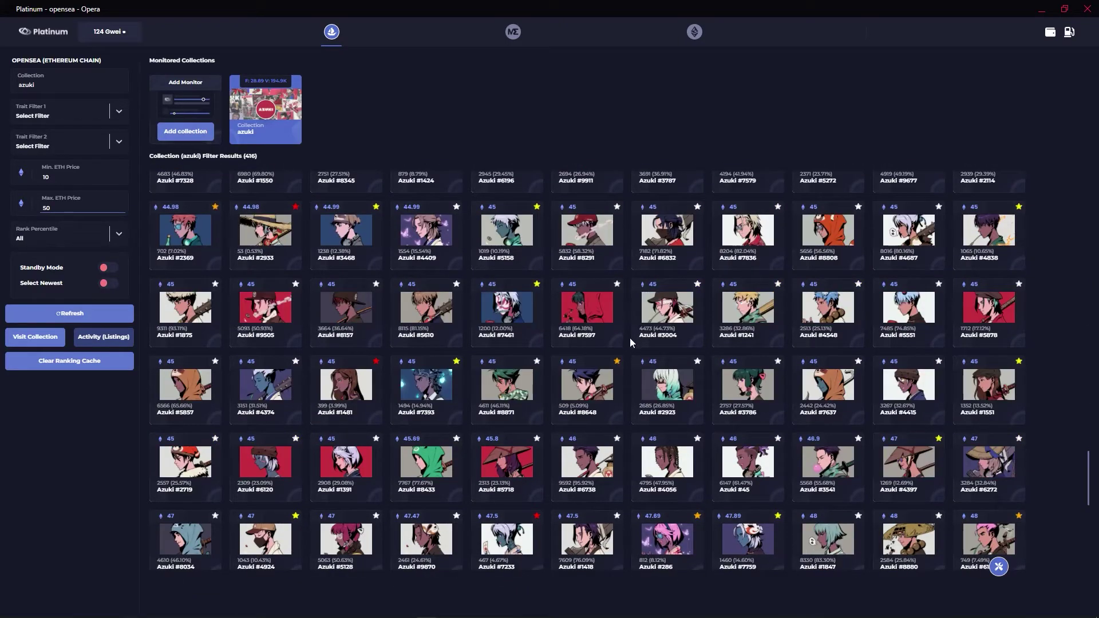
scroll(629, 337, "down", 5)
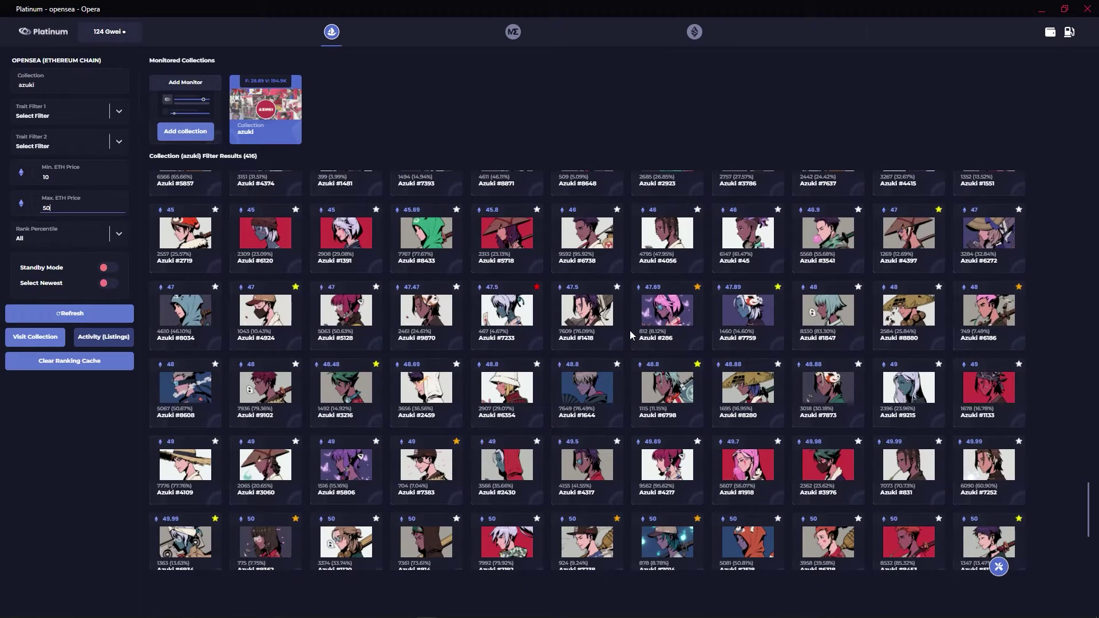
scroll(630, 332, "up", 10)
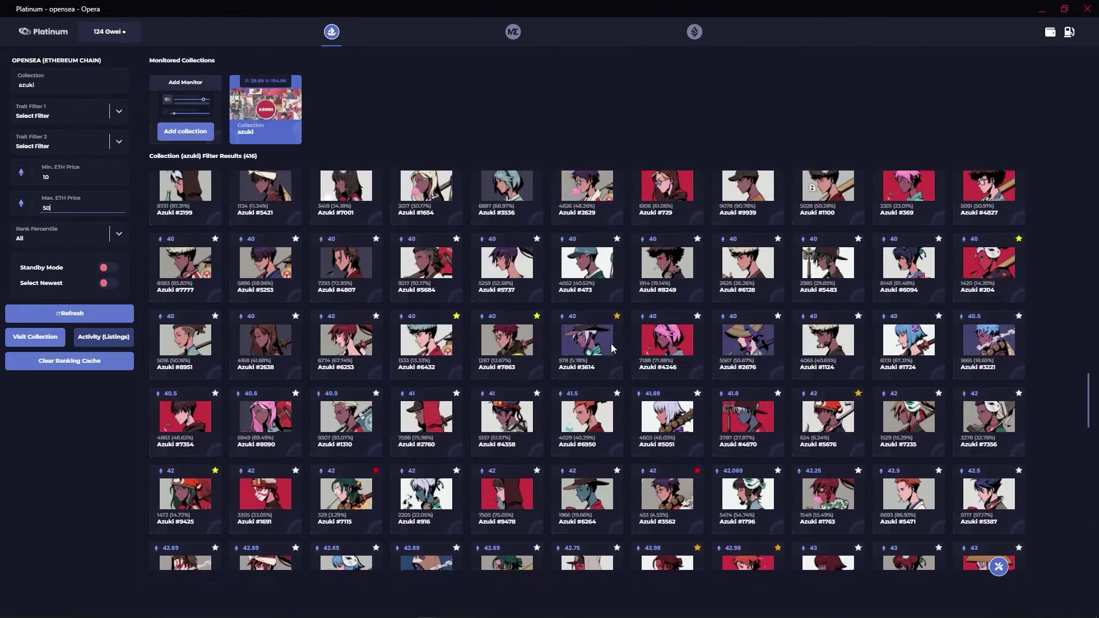
scroll(614, 332, "up", 10)
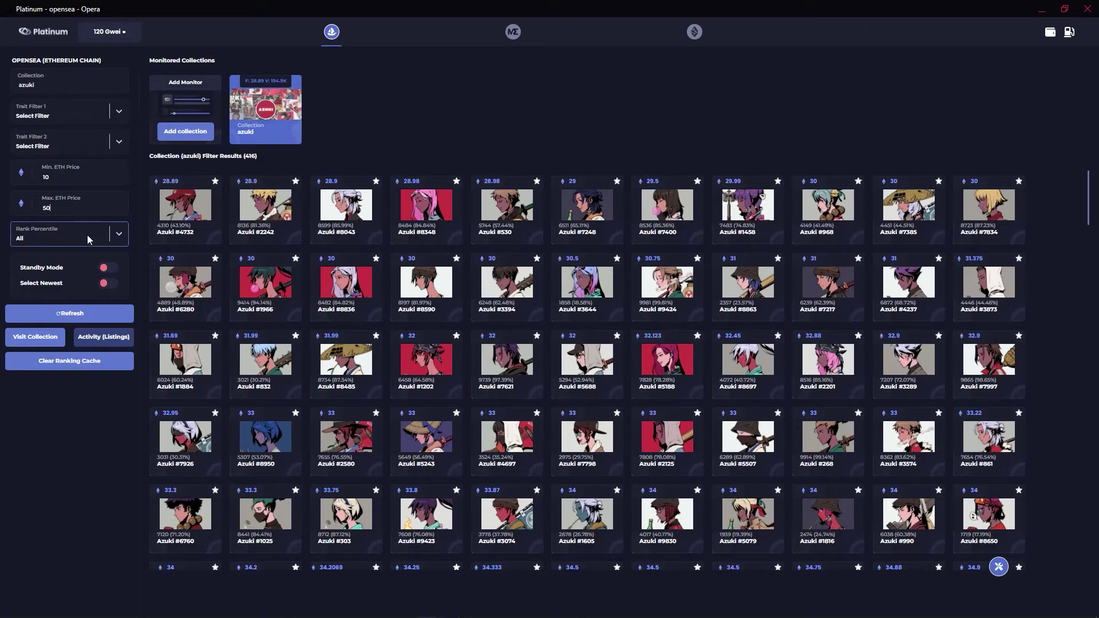
- Limit the azuki listings to the top 1% rank percentile and refresh them
left_click(63, 239)
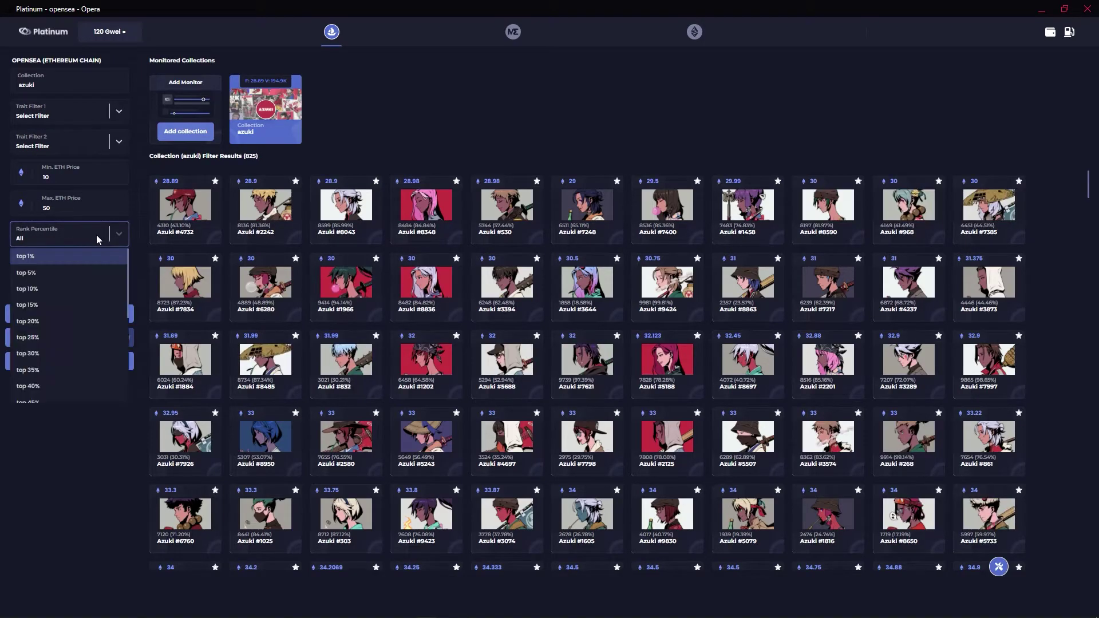
left_click(41, 261)
left_click(69, 313)
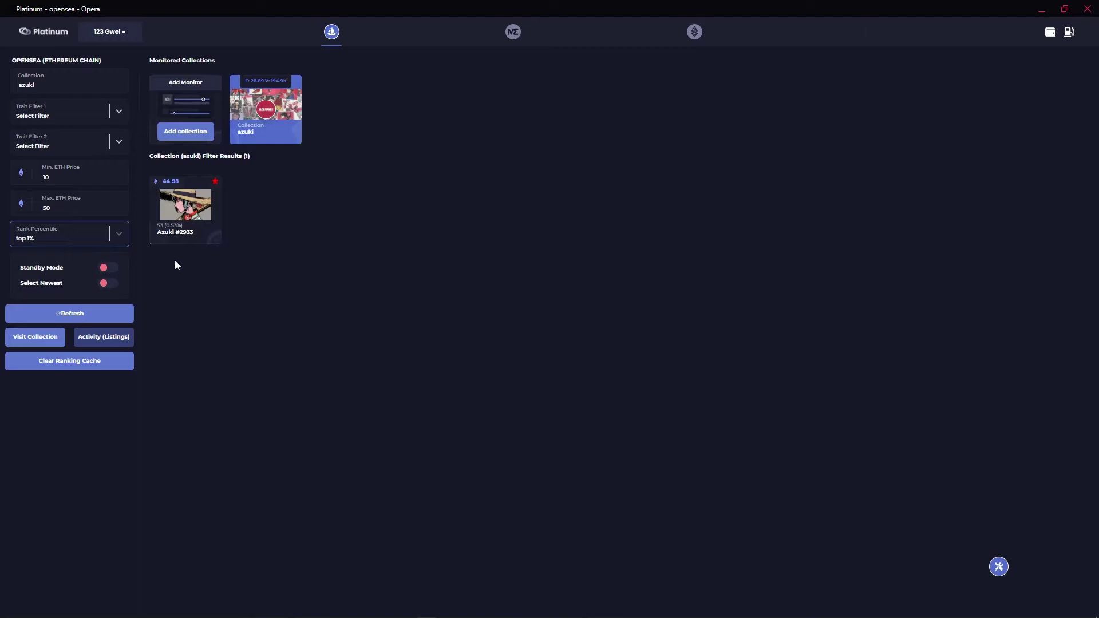
- Widen the azuki rank percentile filter to top 5% and refresh the listings
left_click(110, 234)
left_click(41, 303)
left_click(78, 316)
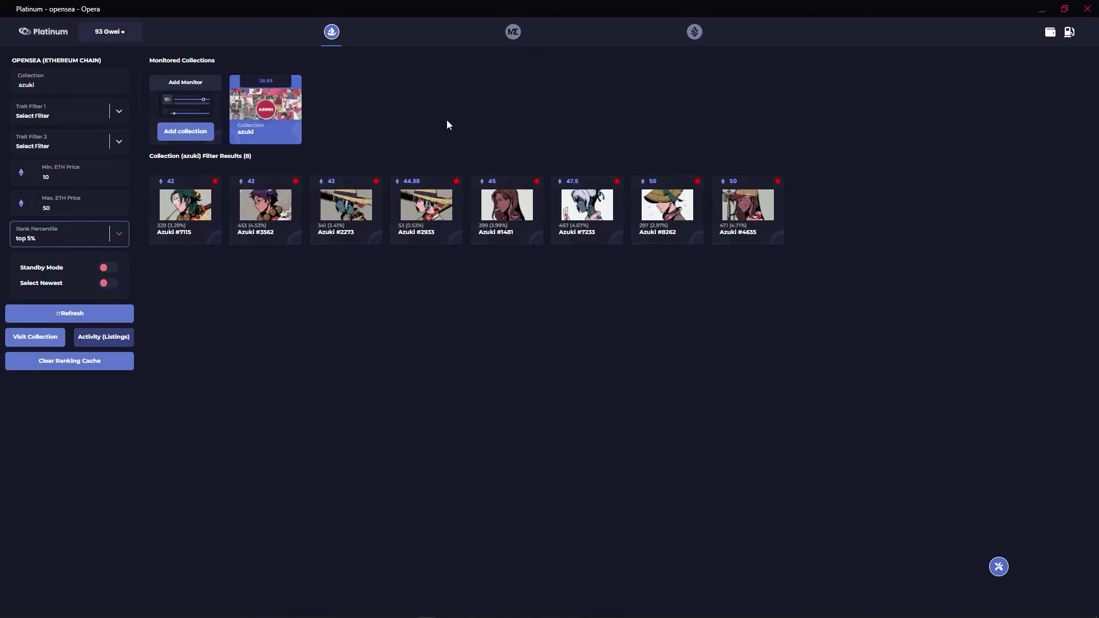
- Change the azuki rank percentile filter to top 10% and refresh the listings
left_click(98, 238)
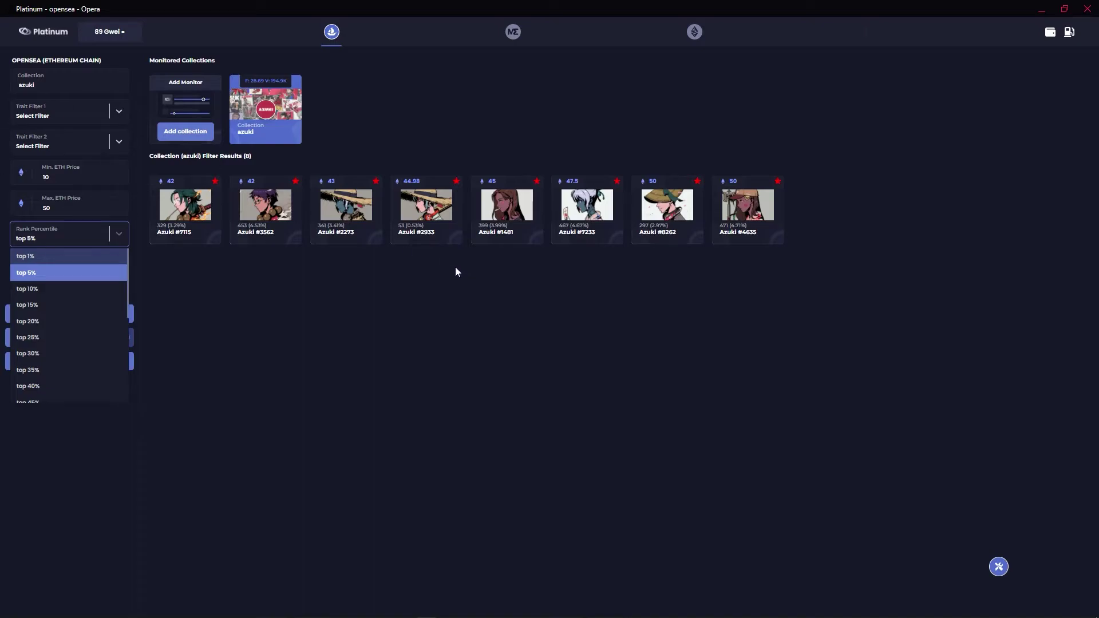
left_click(86, 288)
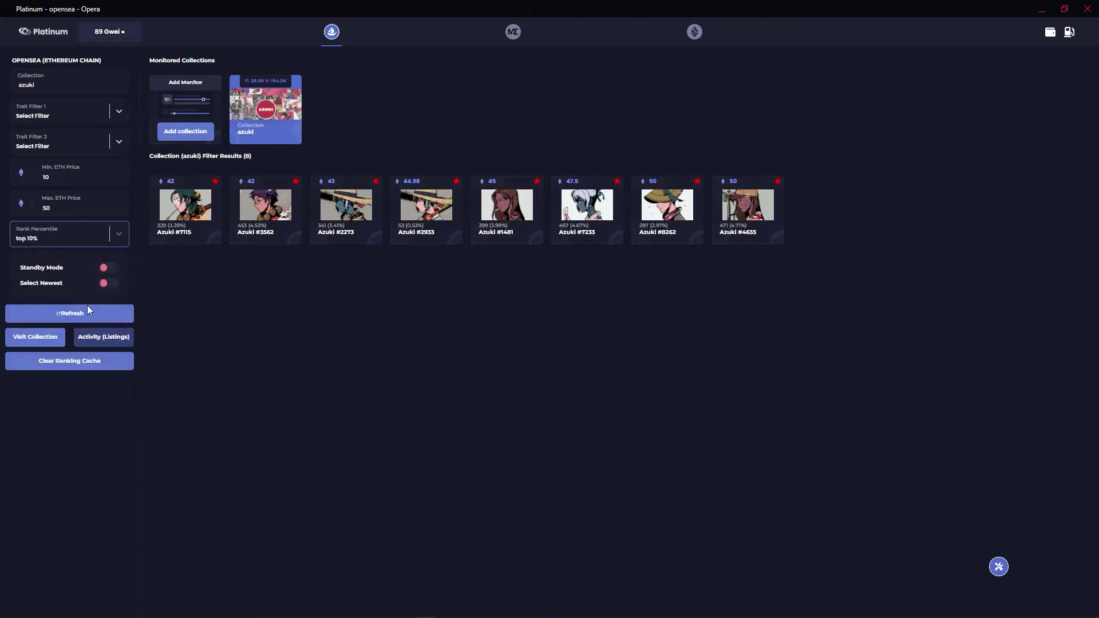
left_click(87, 315)
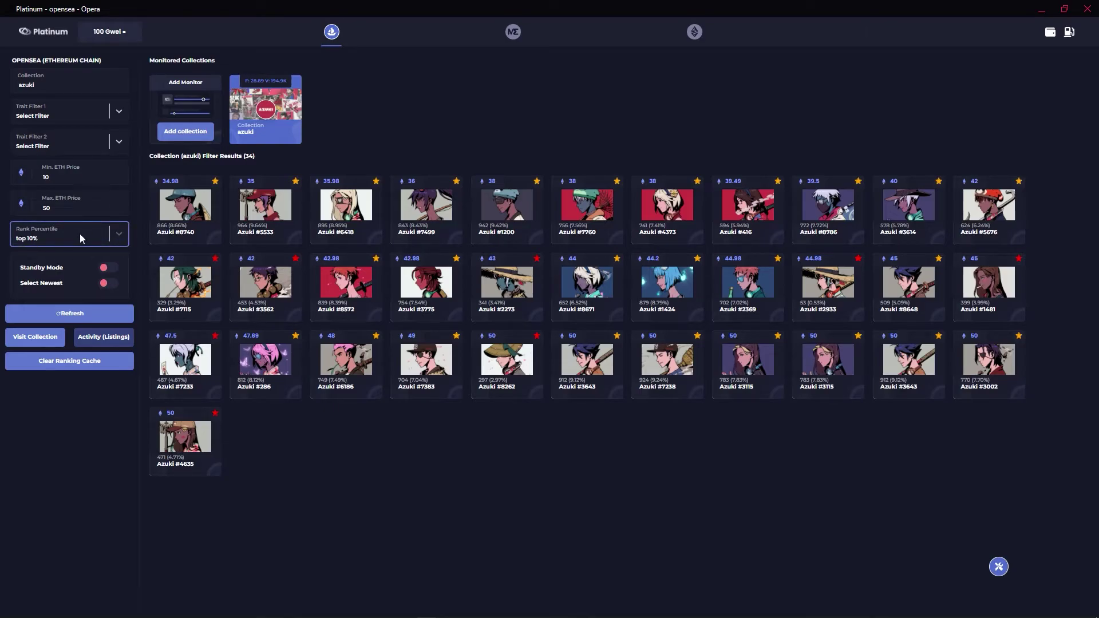
- Set the azuki rank percentile filter to top 20% and refresh the listings
left_click(118, 242)
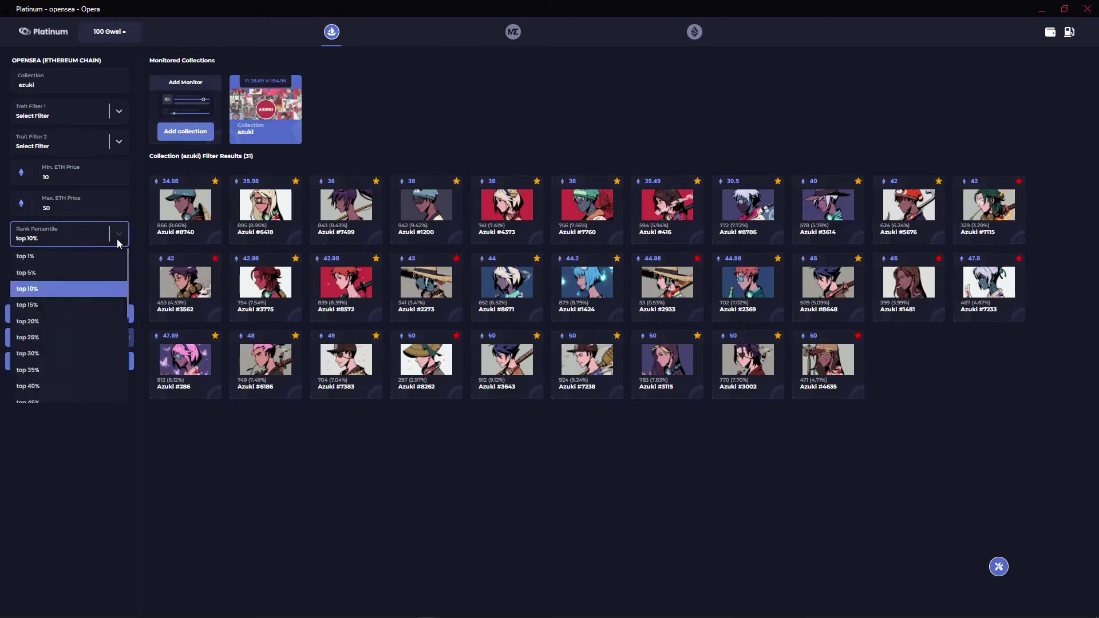
left_click(62, 318)
left_click(78, 318)
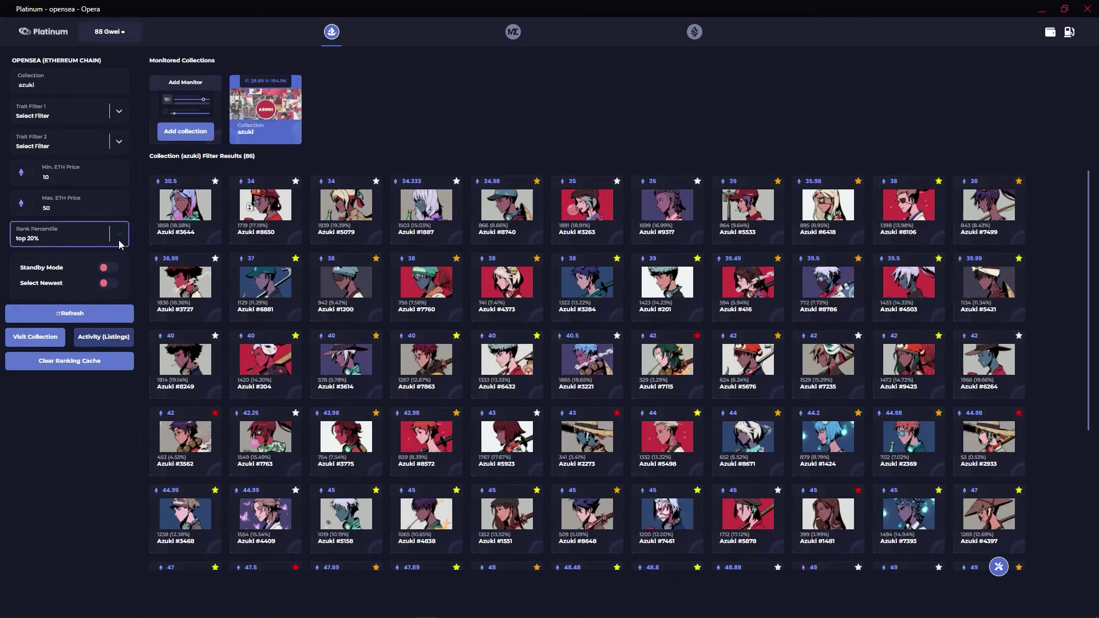
- Set the azuki rank percentile filter to top 55% and look through the filtered listings
left_click(89, 236)
scroll(63, 326, "down", 1)
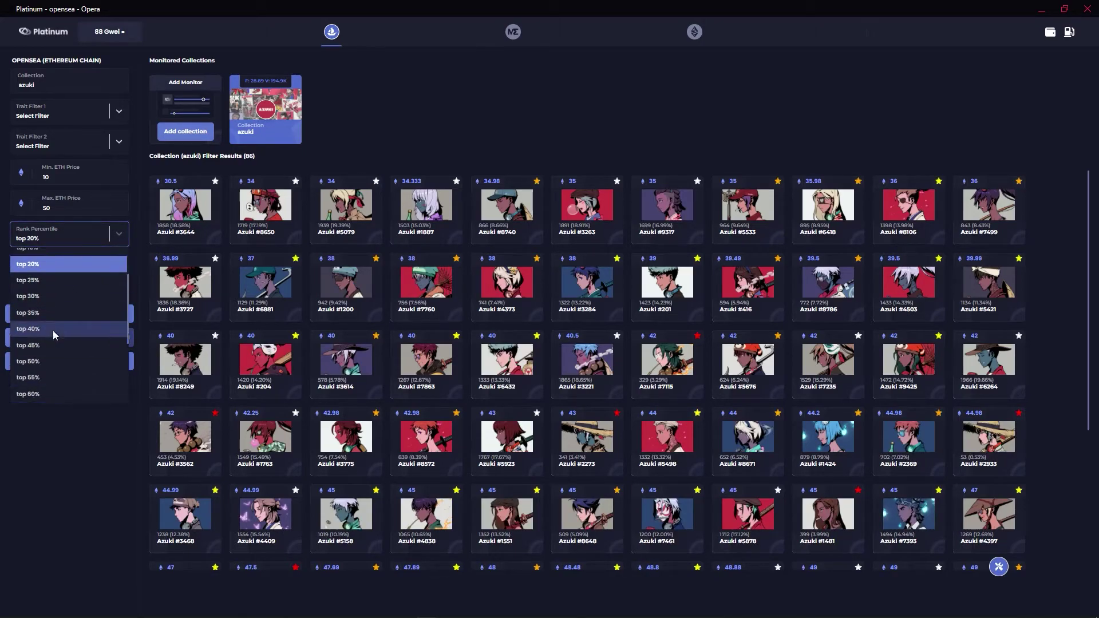
left_click(45, 377)
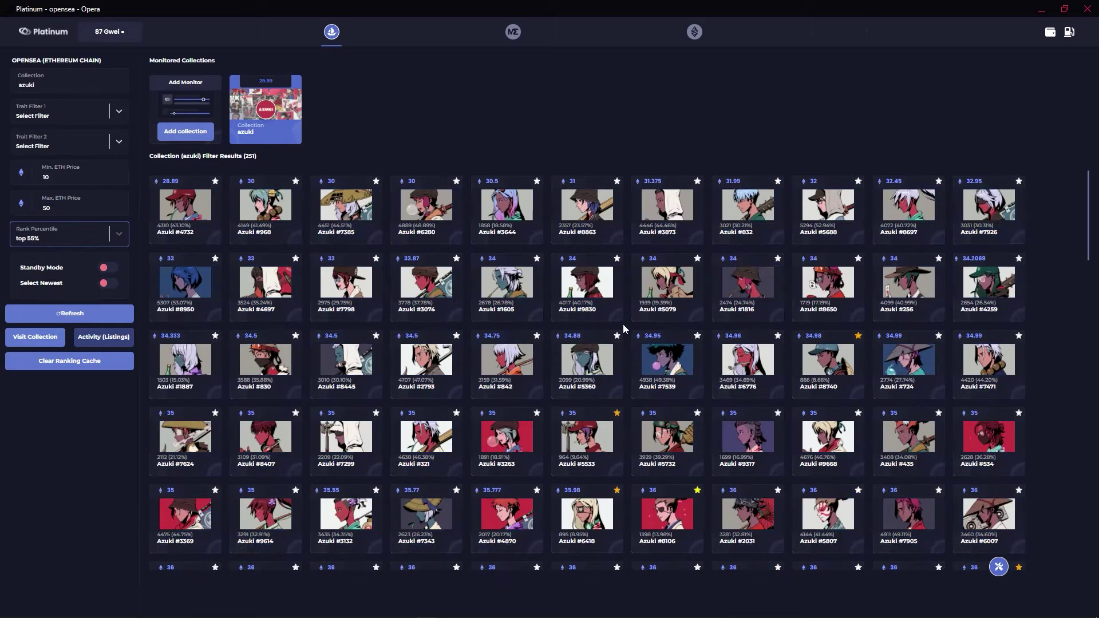
scroll(601, 372, "down", 1)
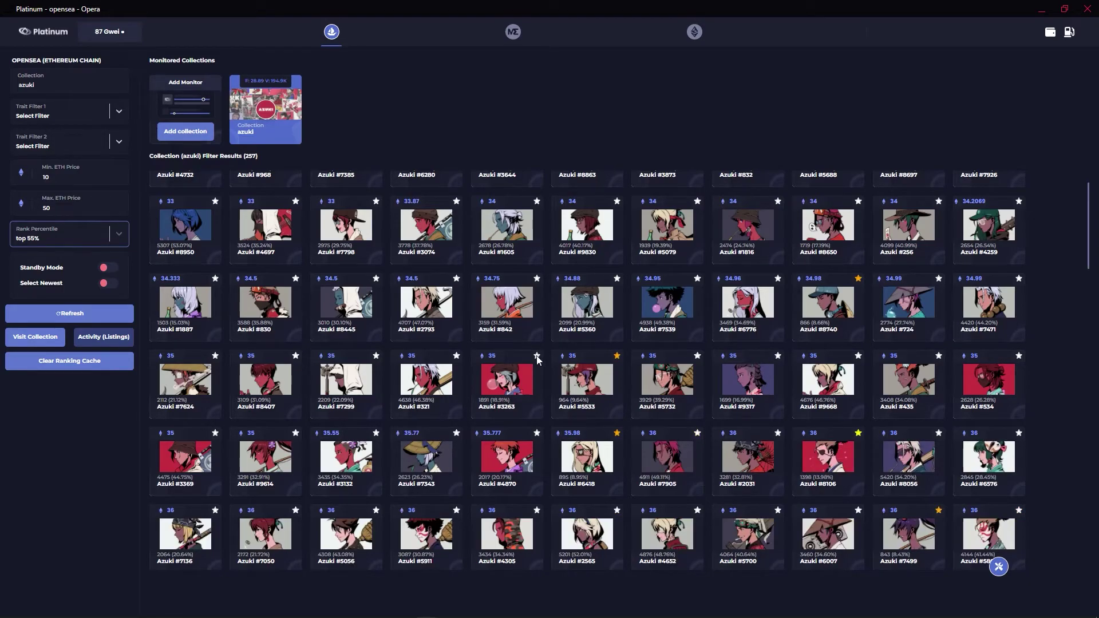
scroll(430, 313, "up", 1)
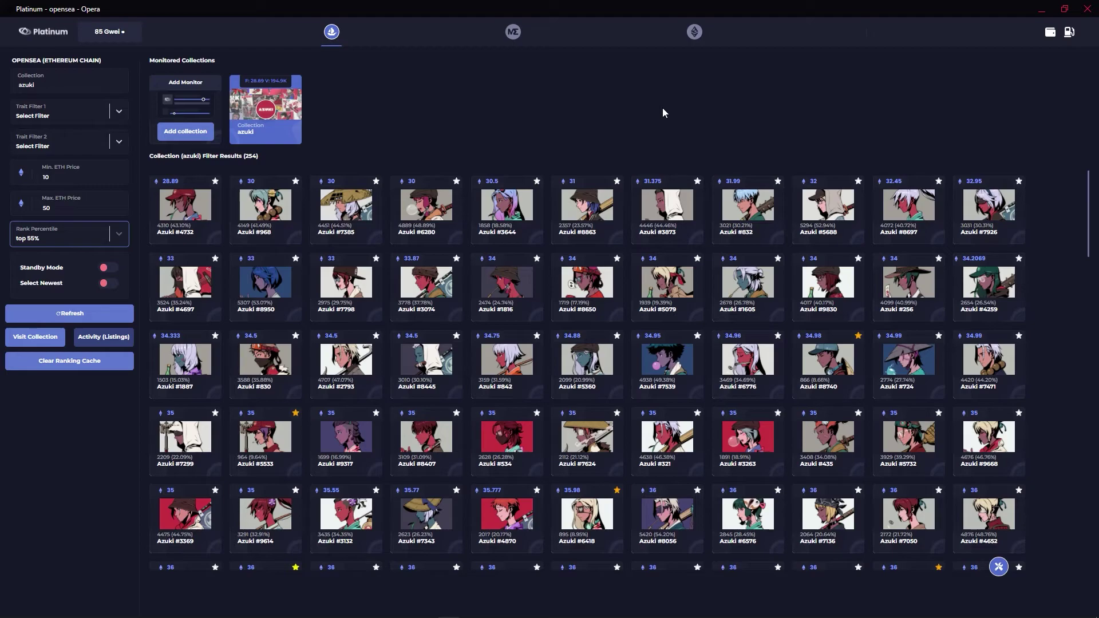
- Try Standby Mode on the filtered azuki listings, review the MetaMask purchase request, and turn the mode off again
left_click(109, 267)
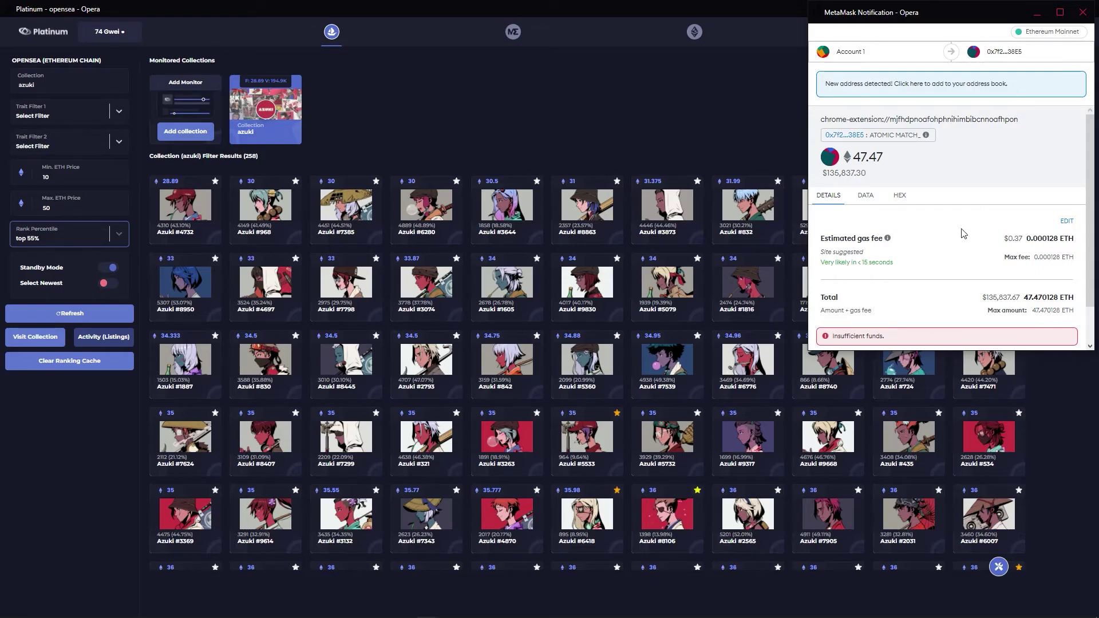
scroll(975, 250, "down", 2)
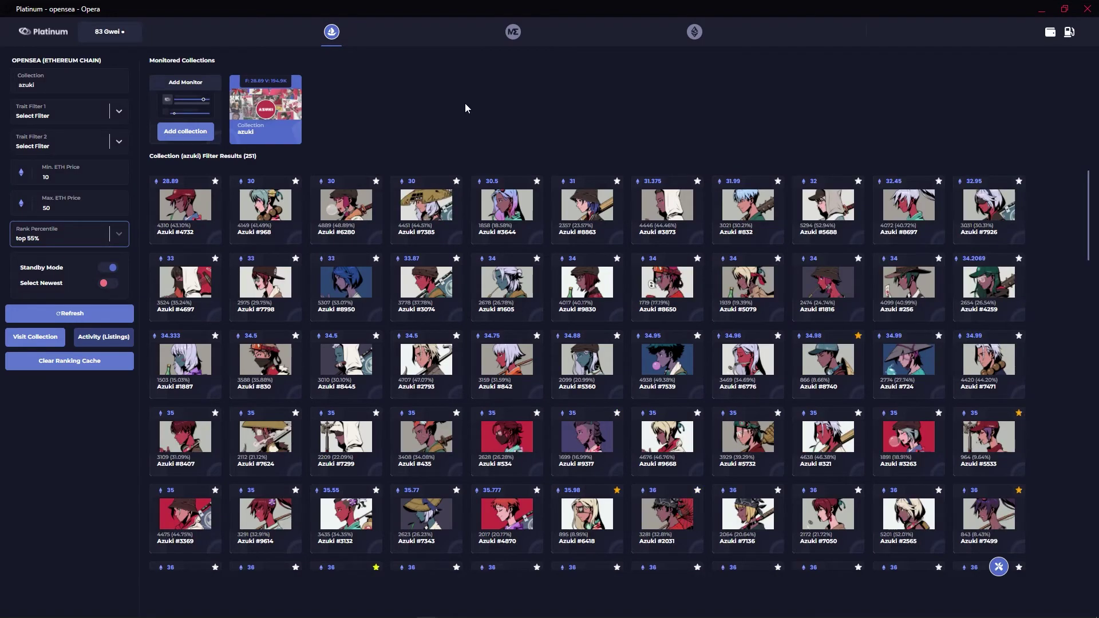
left_click(115, 315)
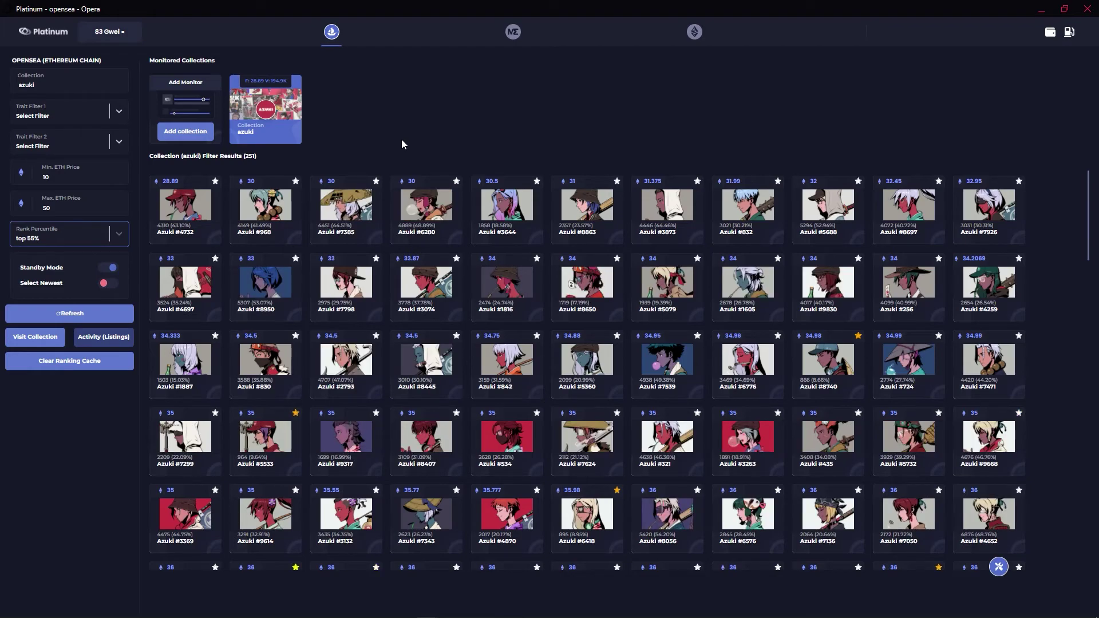
left_click(109, 267)
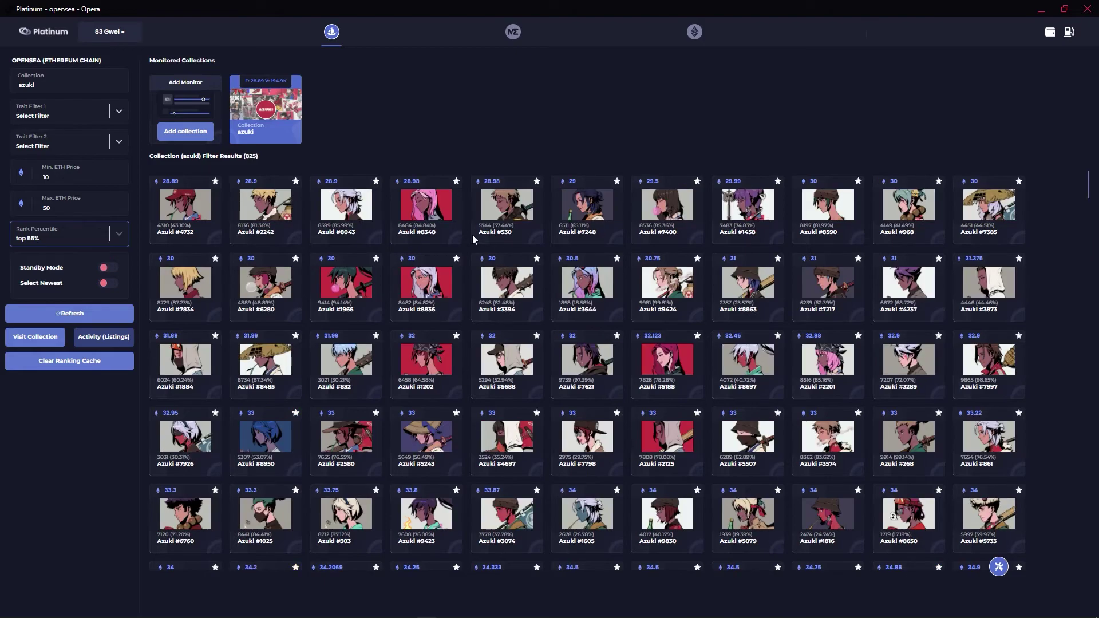
left_click(436, 225)
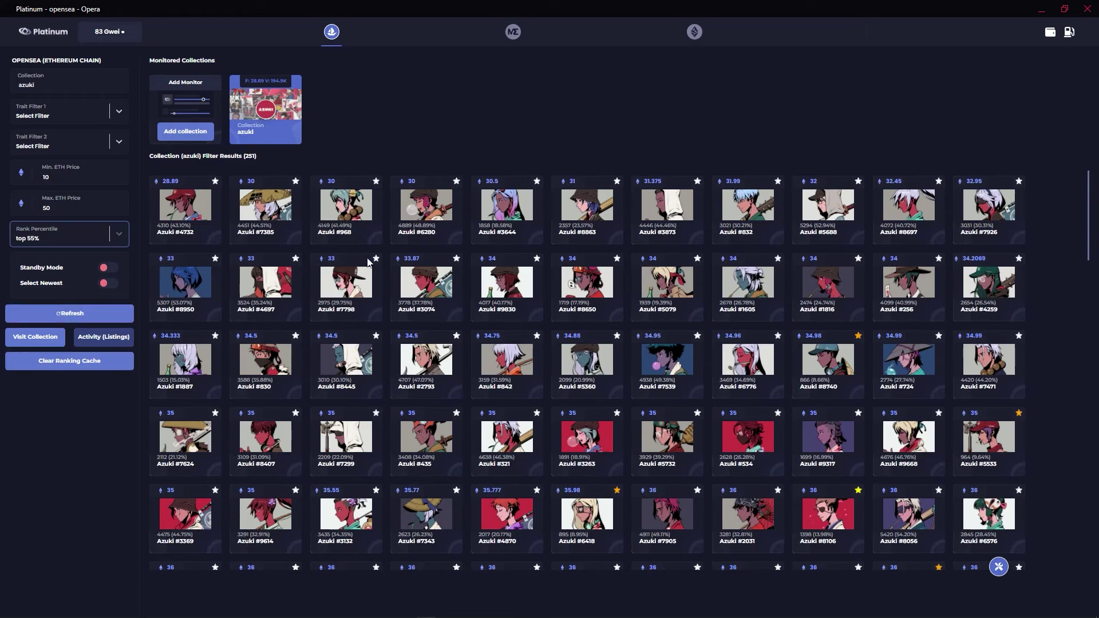
- Open azuki on OpenSea in the browser and try Platinum Quick Buy on Azuki #3799 in the listings activity
left_click(56, 342)
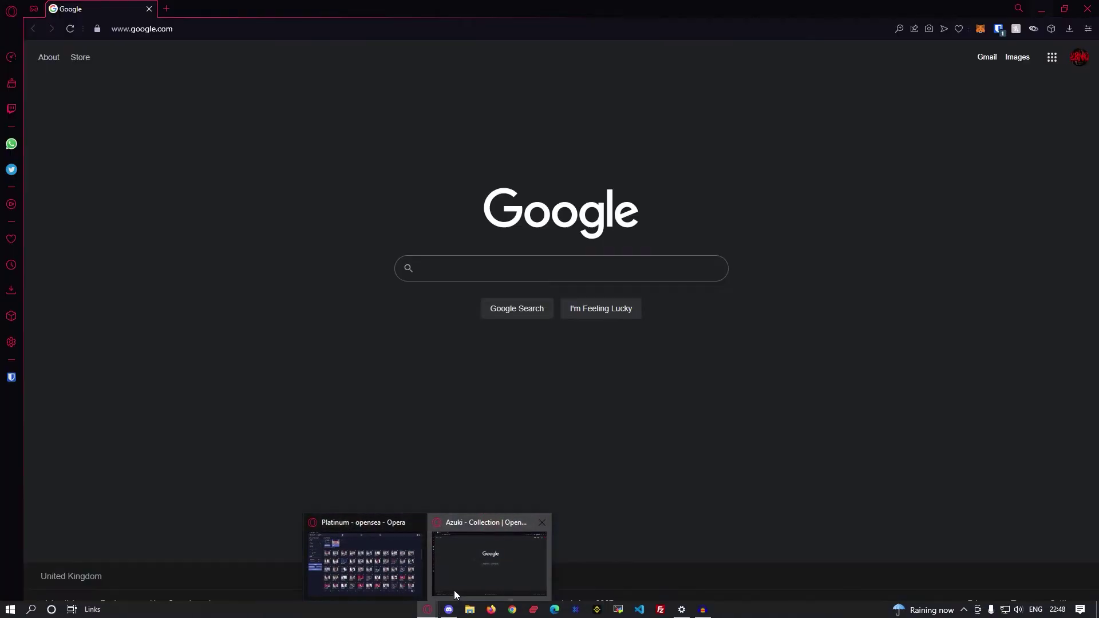
left_click(467, 558)
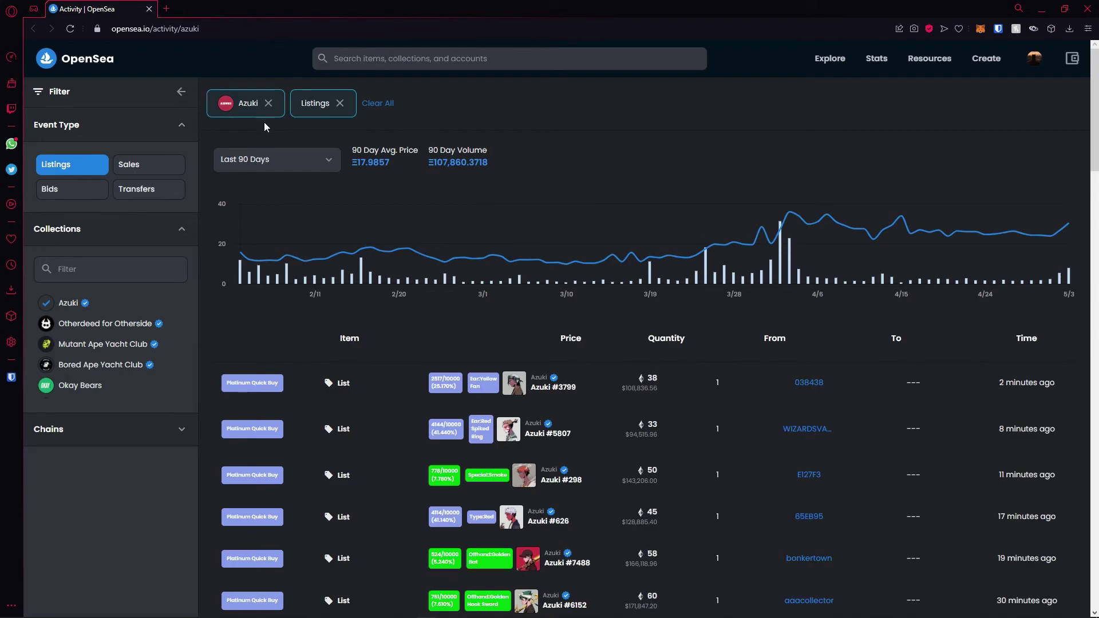
scroll(819, 341, "down", 3)
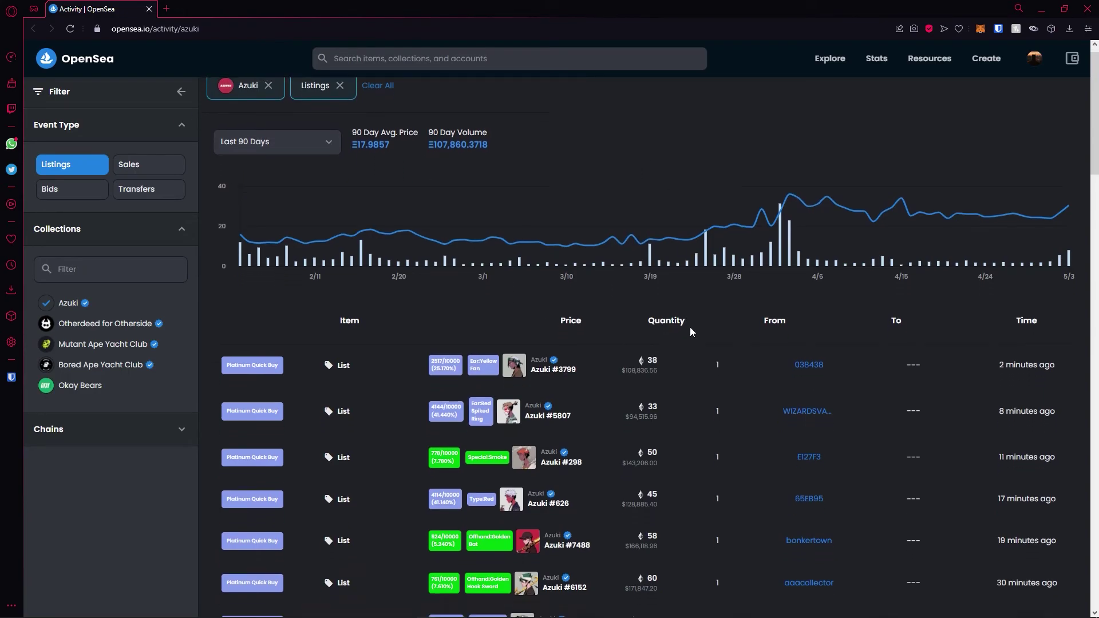
scroll(827, 342, "up", 1)
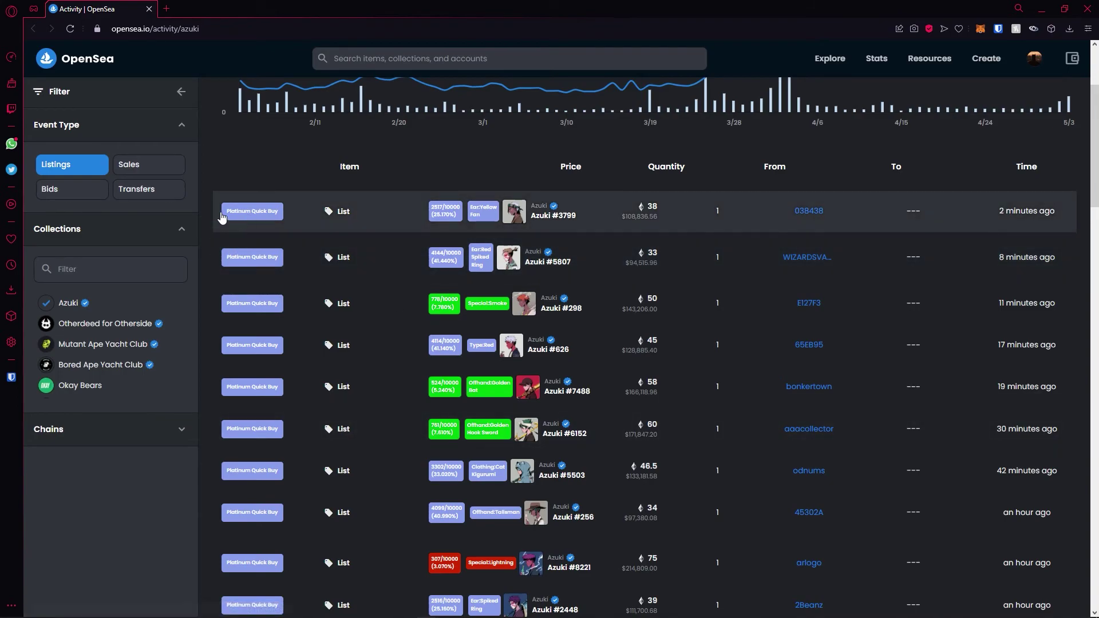
left_click(250, 213)
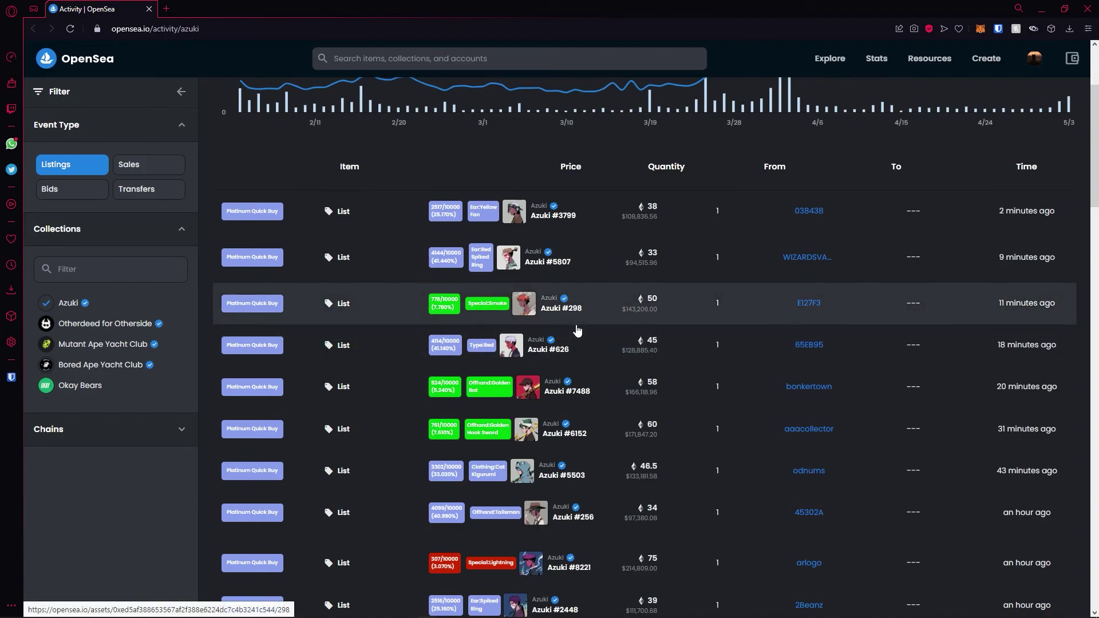
scroll(577, 300, "up", 3)
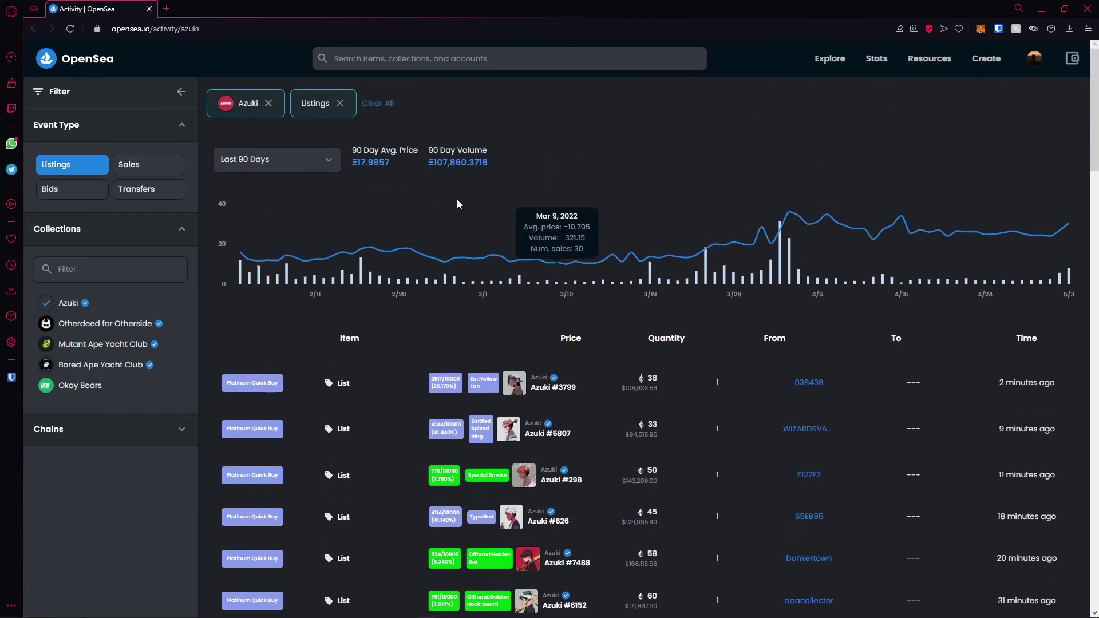
- Search OpenSea for azuki, open the Azuki collection page and look through the rank and trait labels on its items
left_click(434, 62)
type("azuki")
left_click(406, 107)
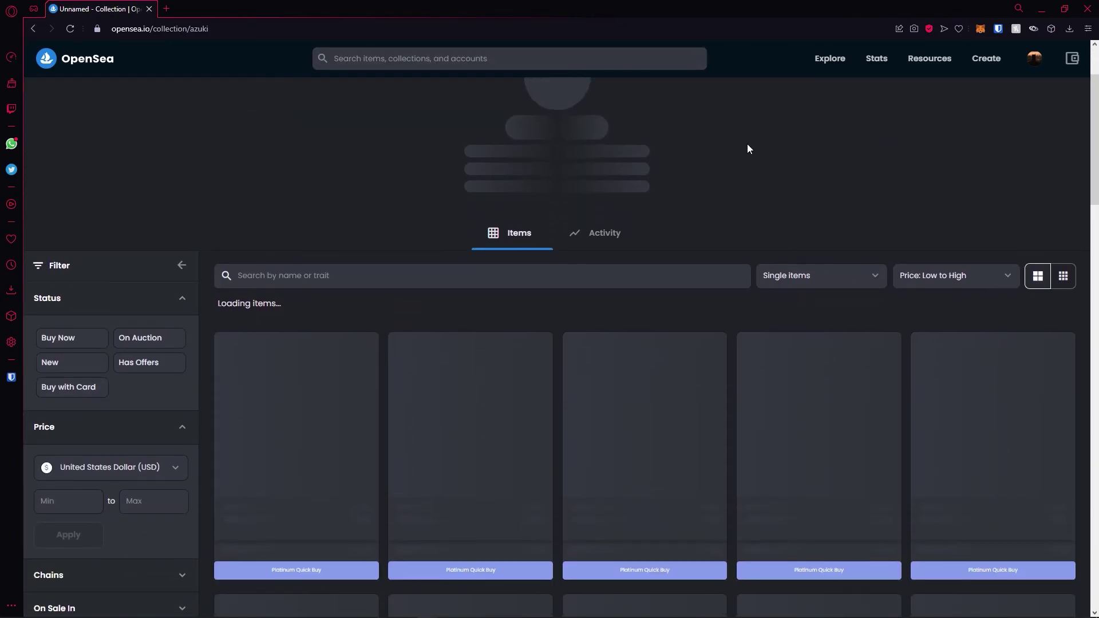
scroll(573, 172, "down", 1)
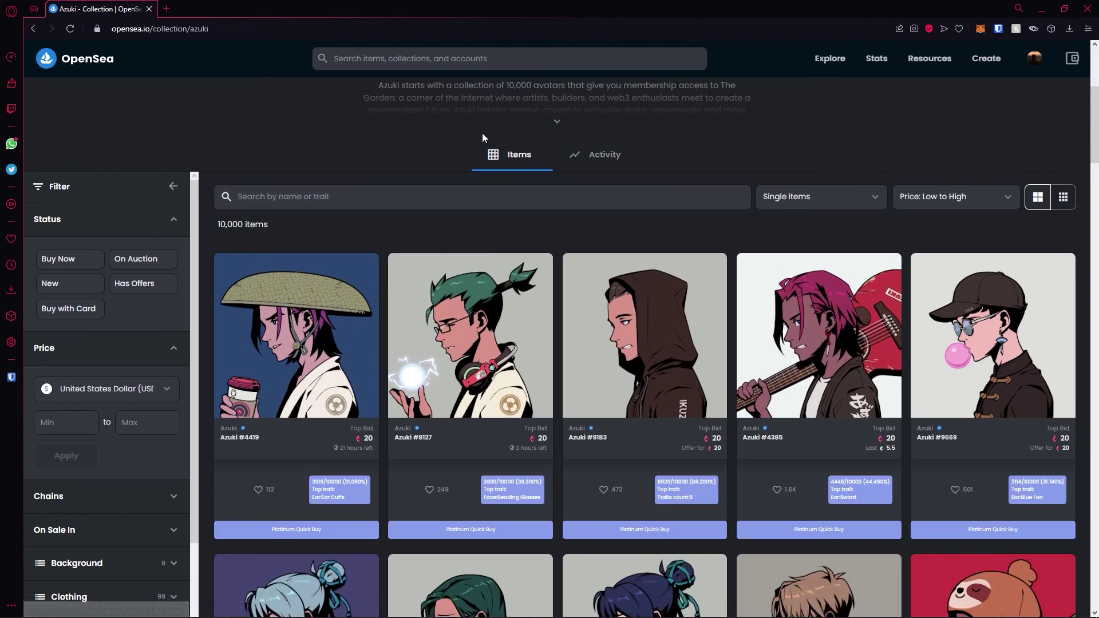
scroll(458, 407, "down", 2)
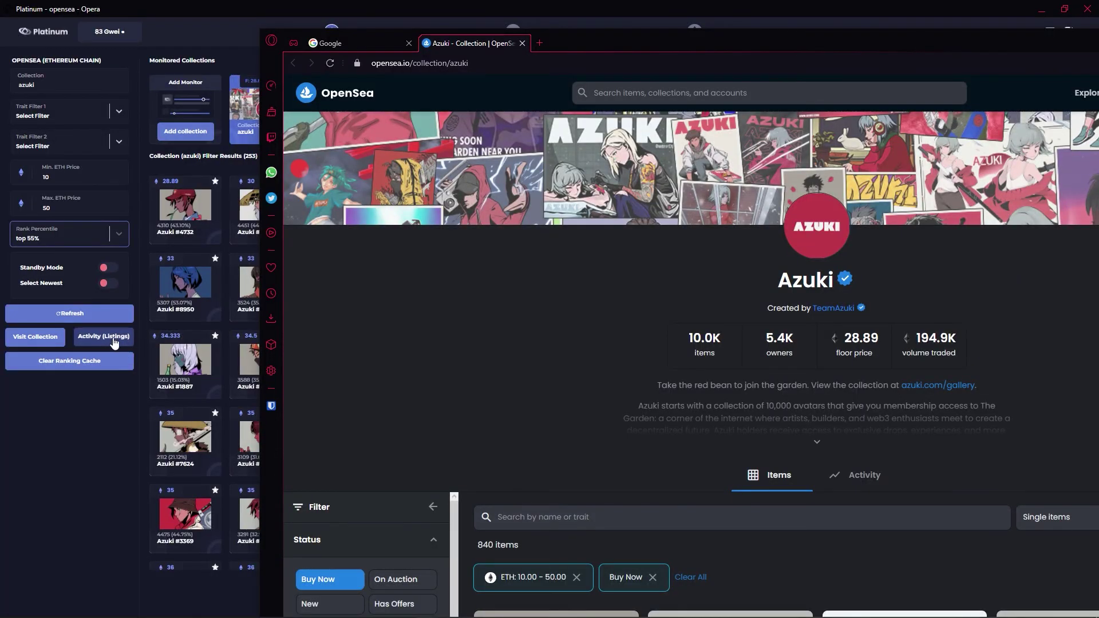
- Open azuki's listings activity page from Platinum and switch back to the Platinum window
left_click(111, 342)
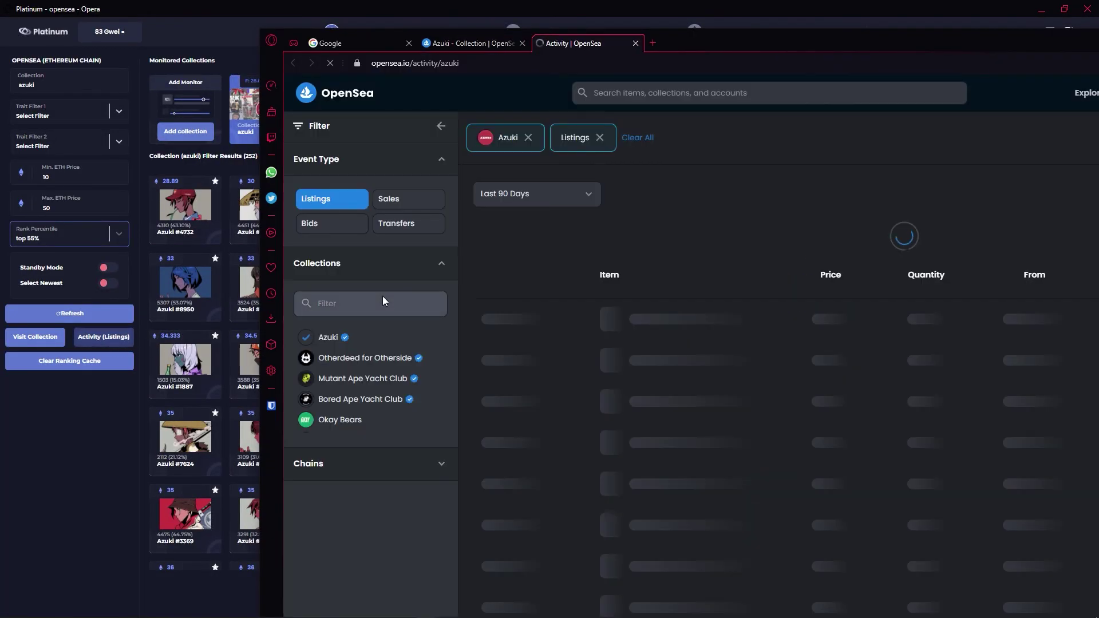
key("alt+Tab")
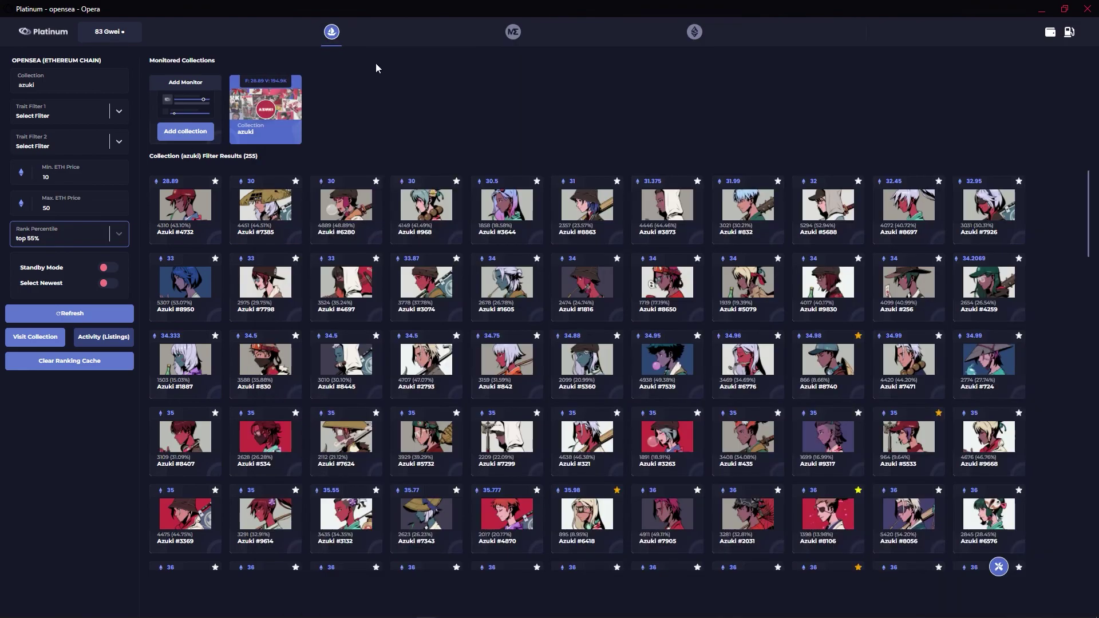
- Clear the ranking cache and refresh the azuki listings
left_click(83, 366)
left_click(63, 314)
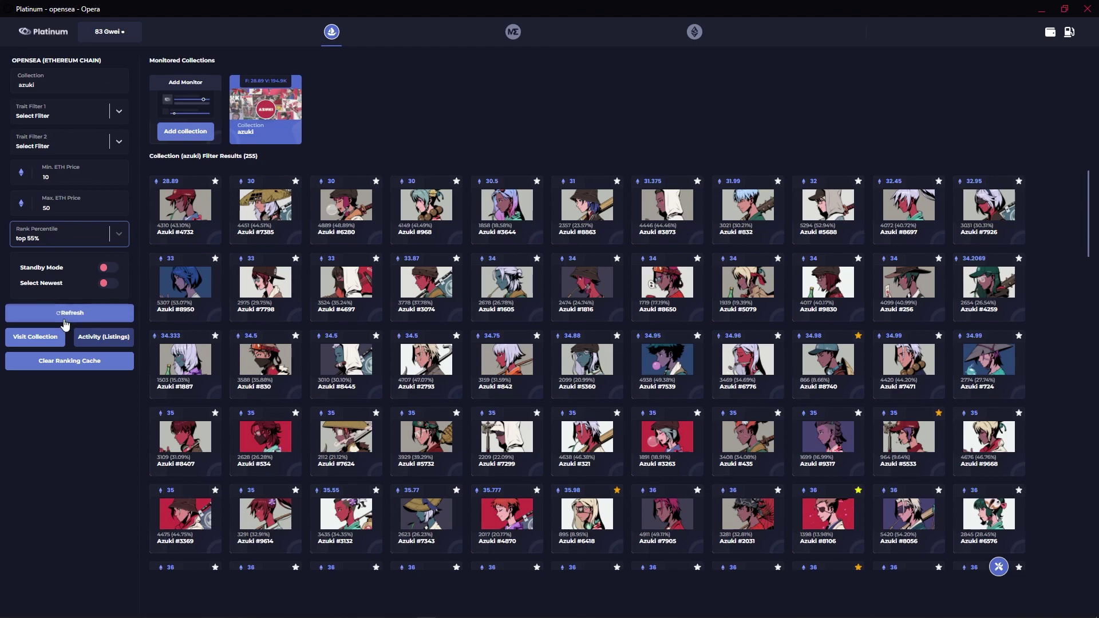